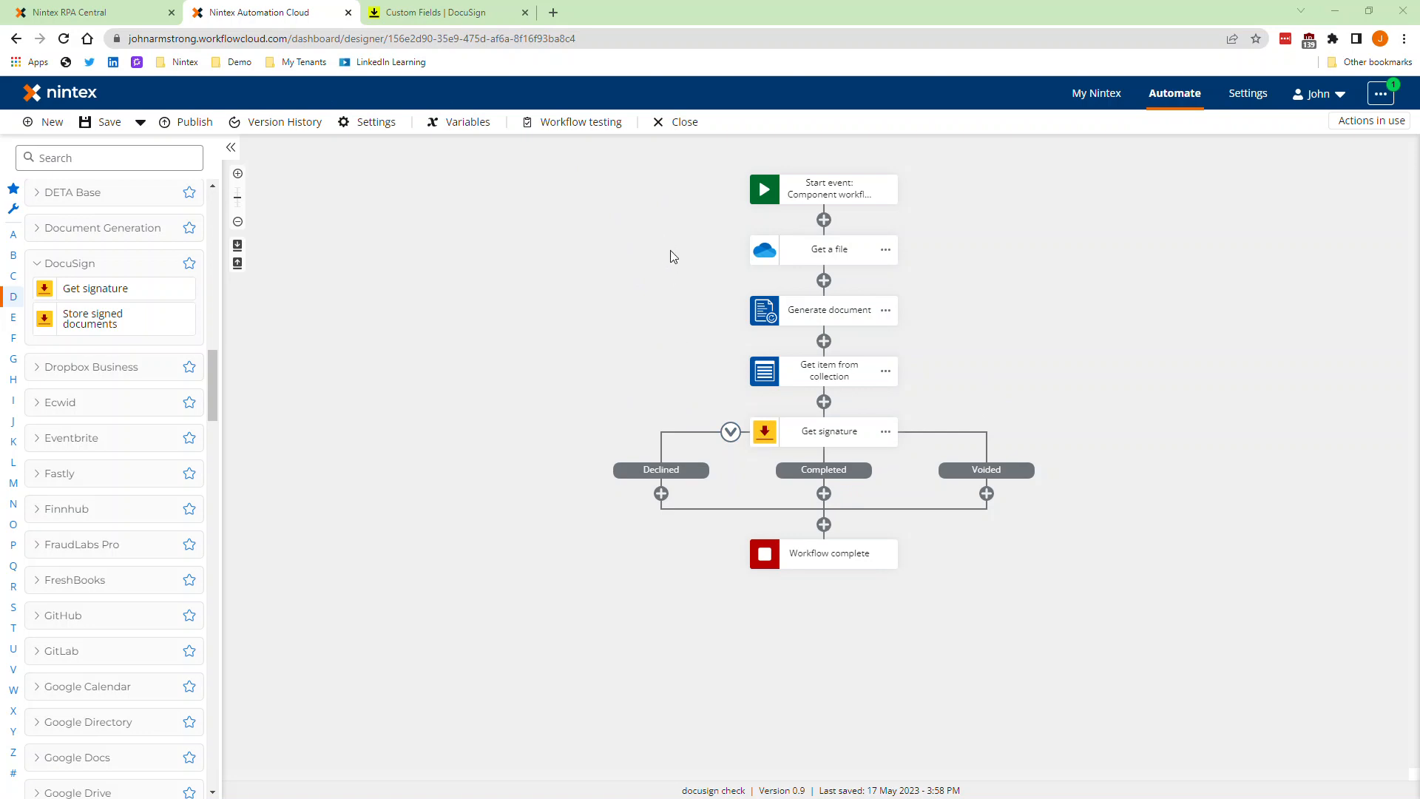
Step: Review the settings of the Get a file action and the Generate document action in the workflow
click(814, 257)
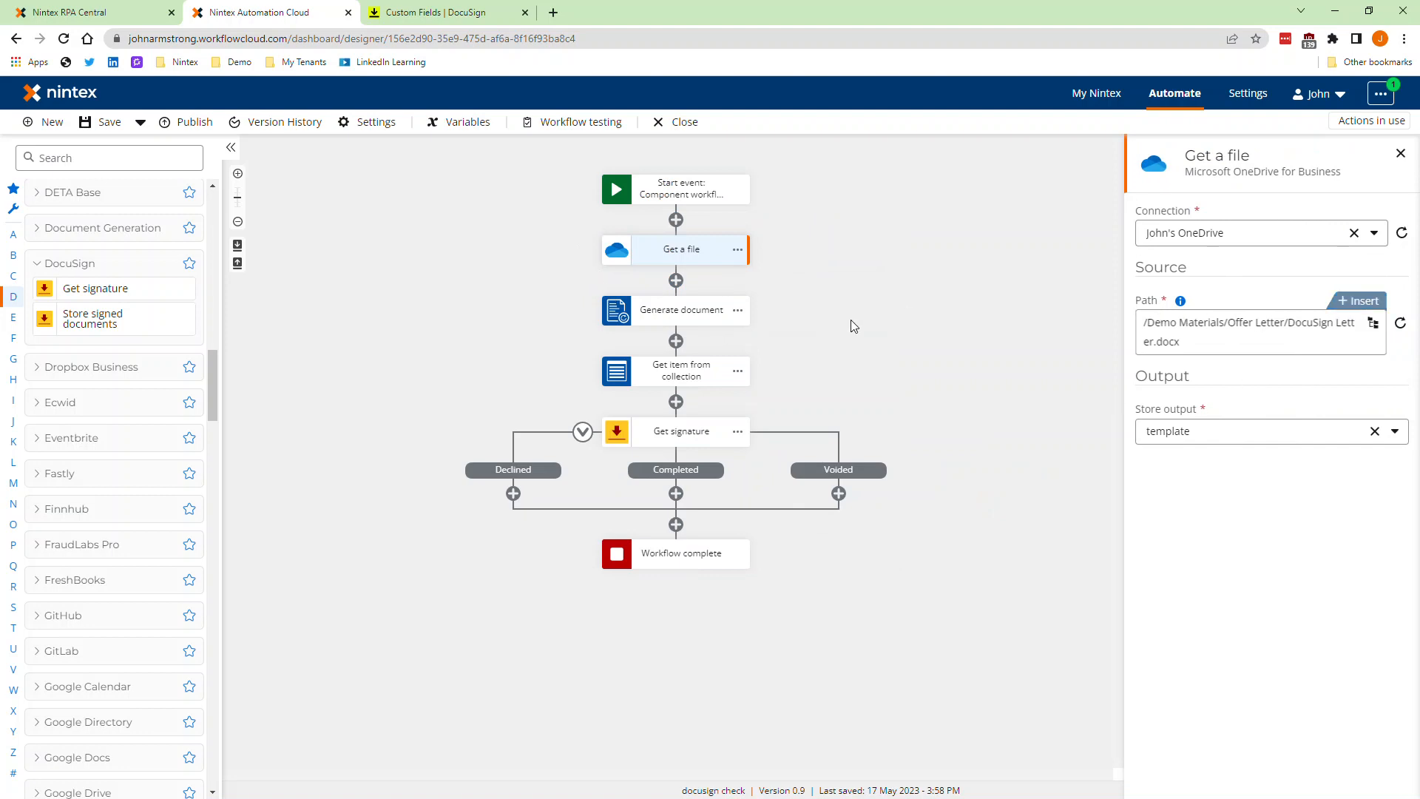
click(685, 314)
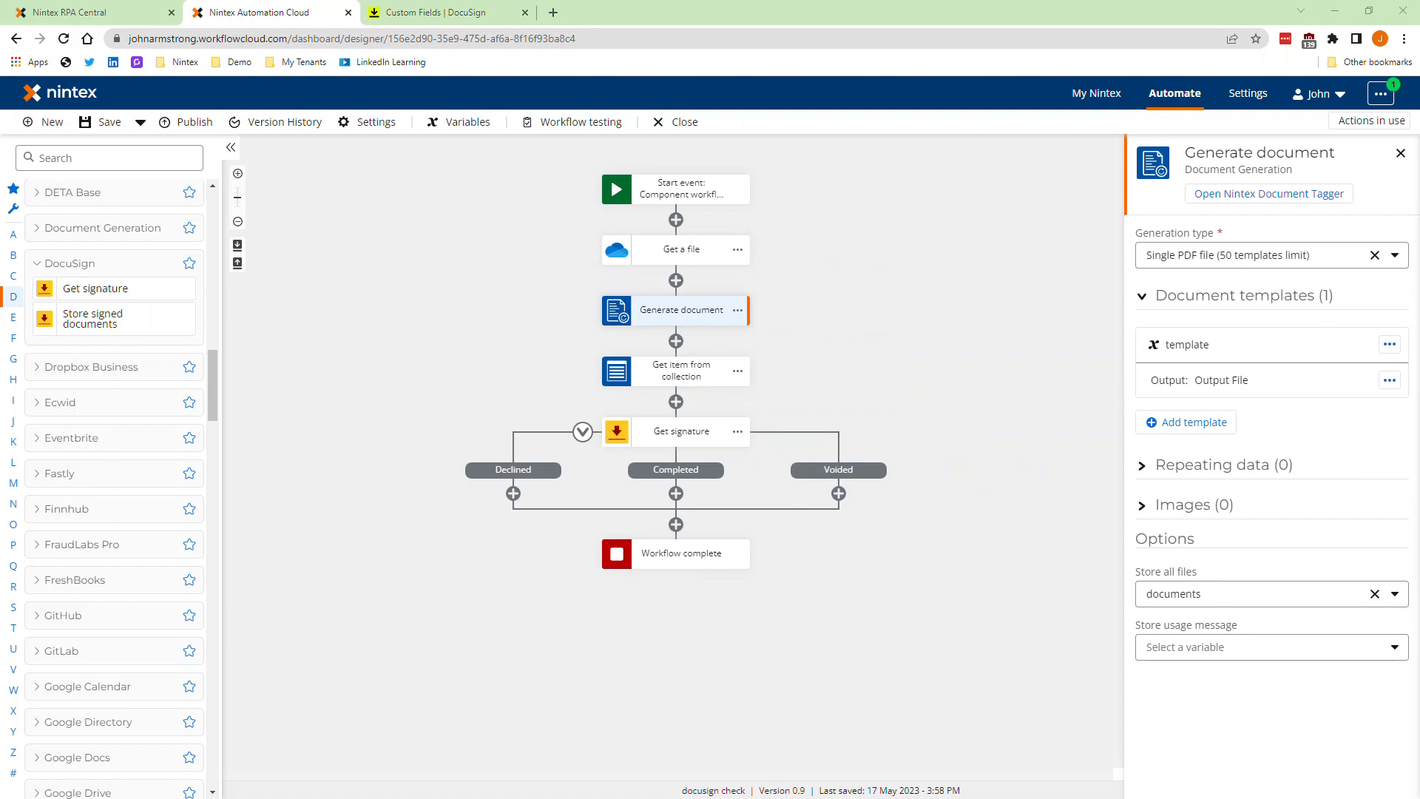
Step: Switch to Word and review the DocuSign Letter.docx template's merge tags and the Employee Signature tag at its end
drag(526, 1, 612, 140)
scroll(560, 390, down, 1)
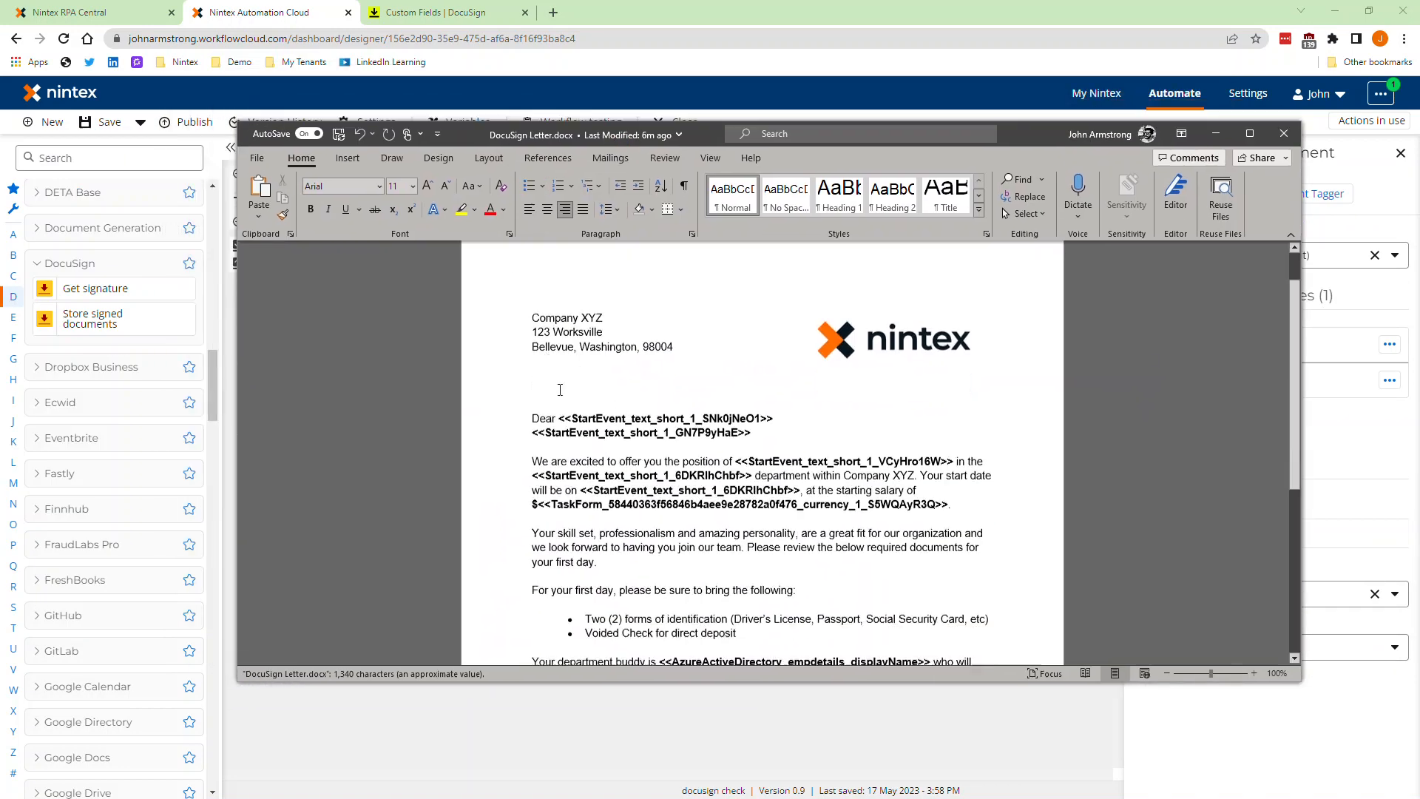
scroll(560, 377, down, 1)
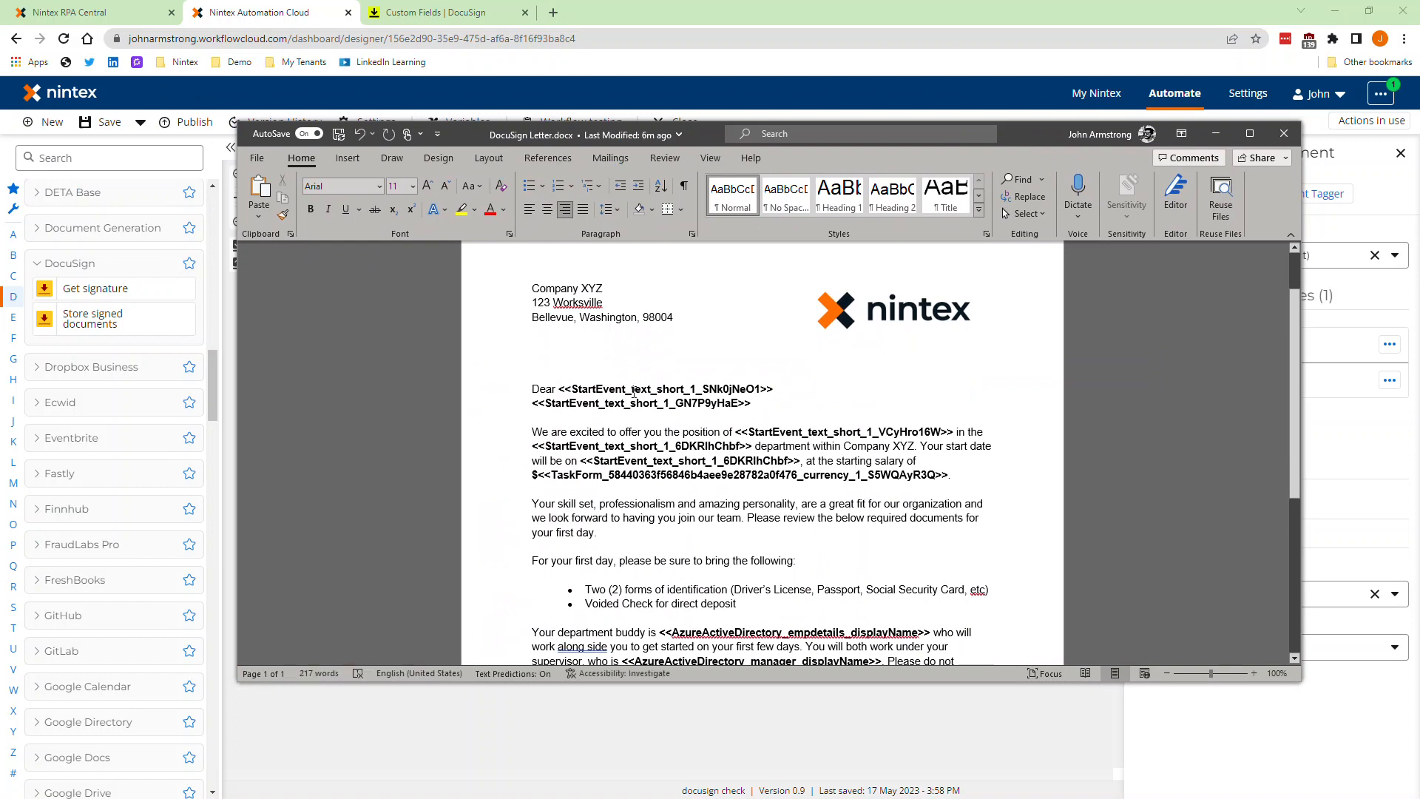
scroll(633, 392, down, 2)
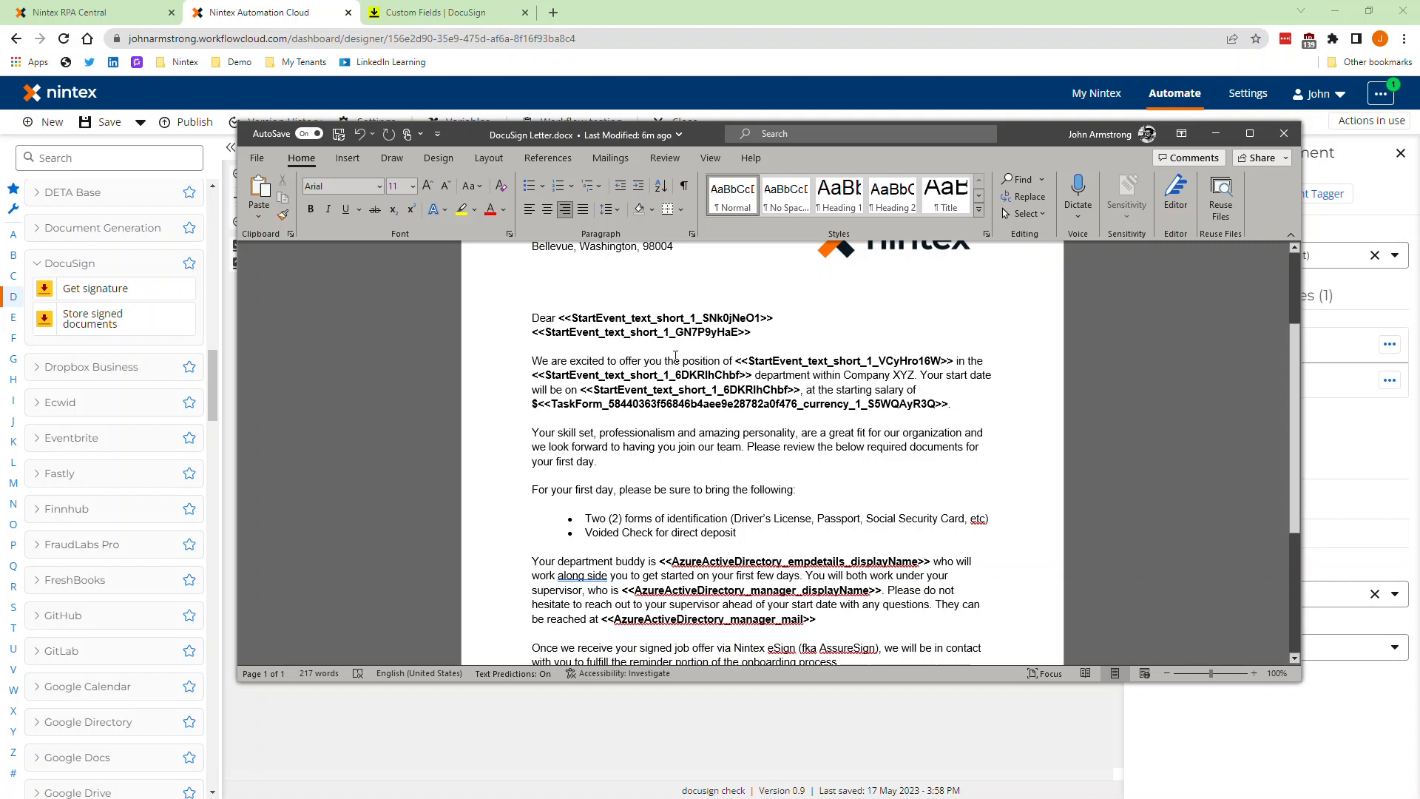
scroll(677, 409, down, 6)
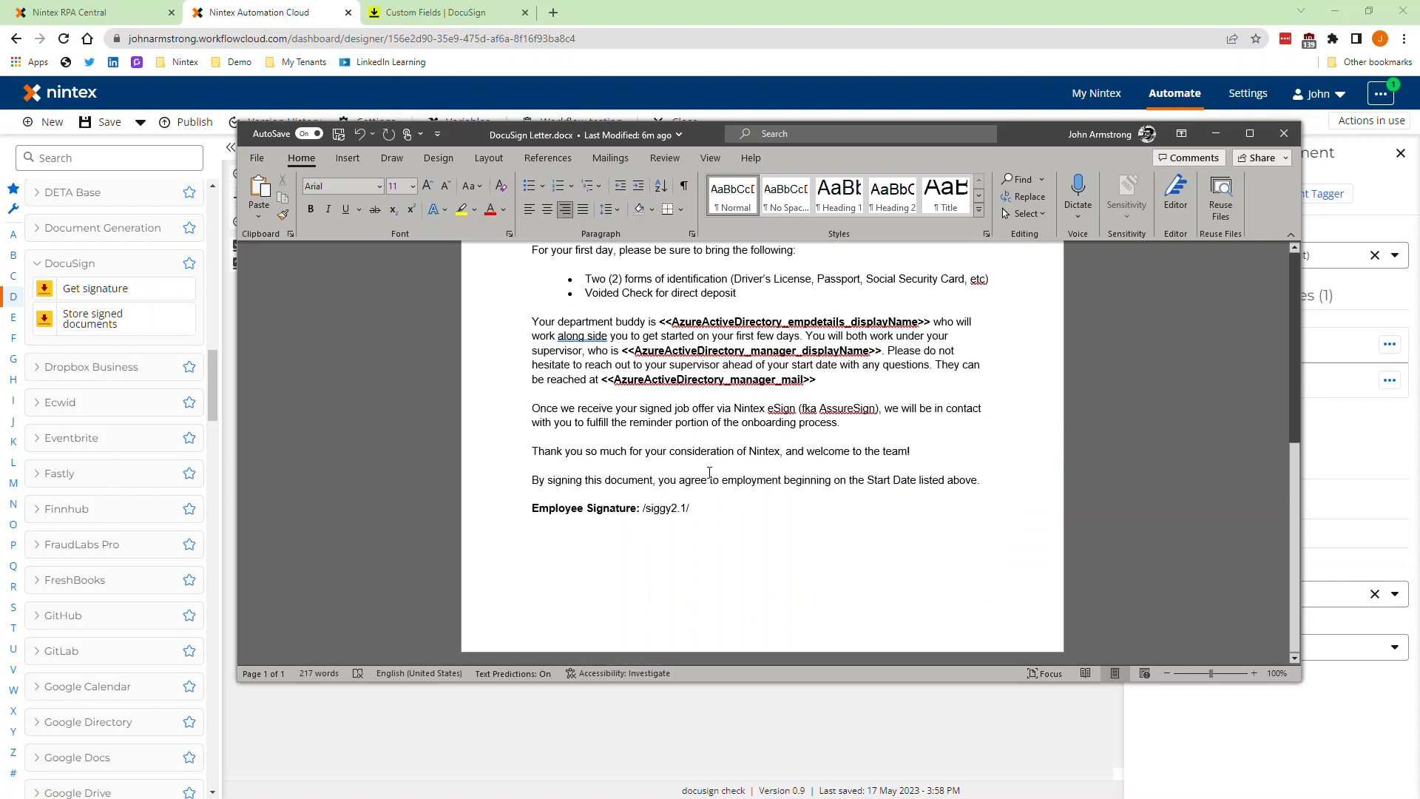
drag(699, 506, 650, 503)
click(645, 509)
drag(645, 509, 695, 509)
click(668, 509)
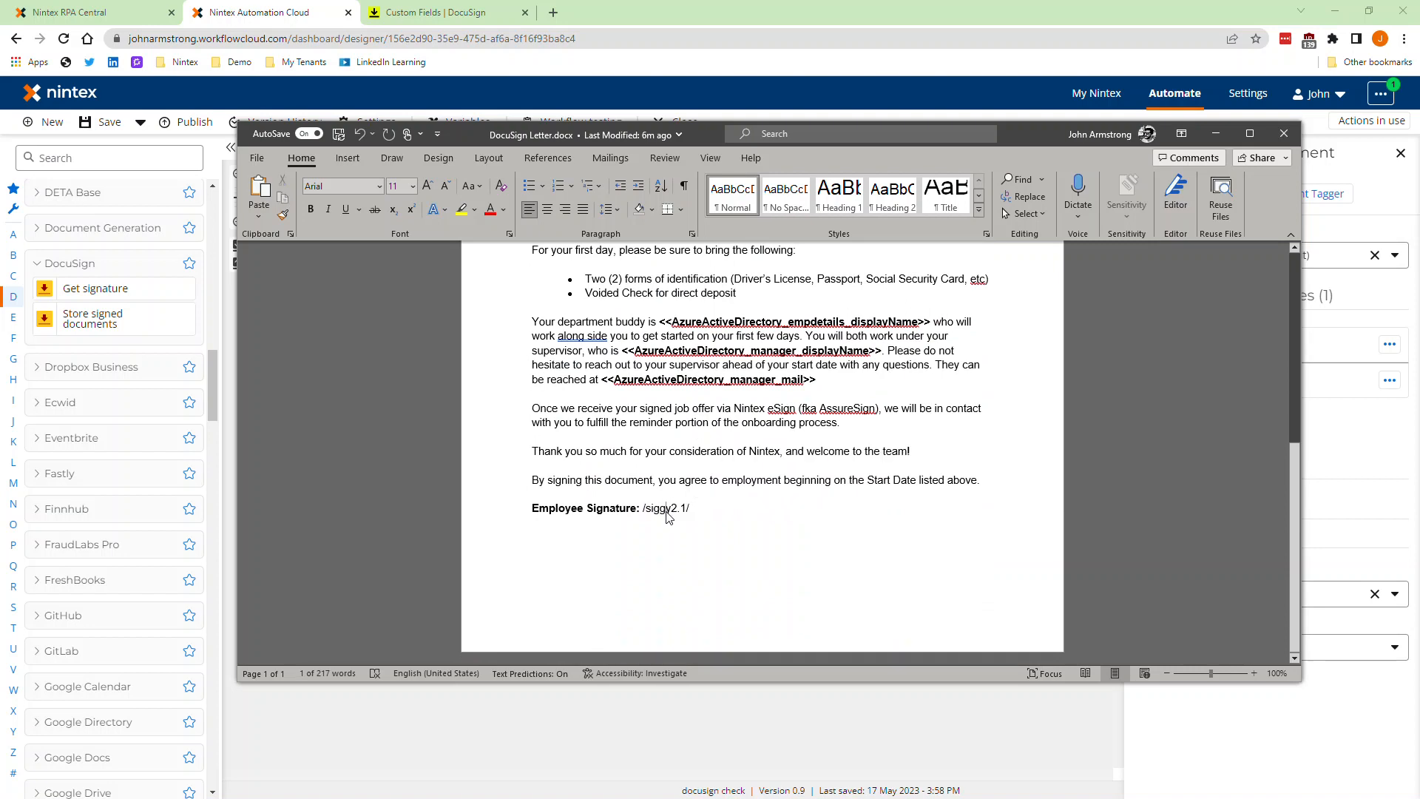
click(1217, 136)
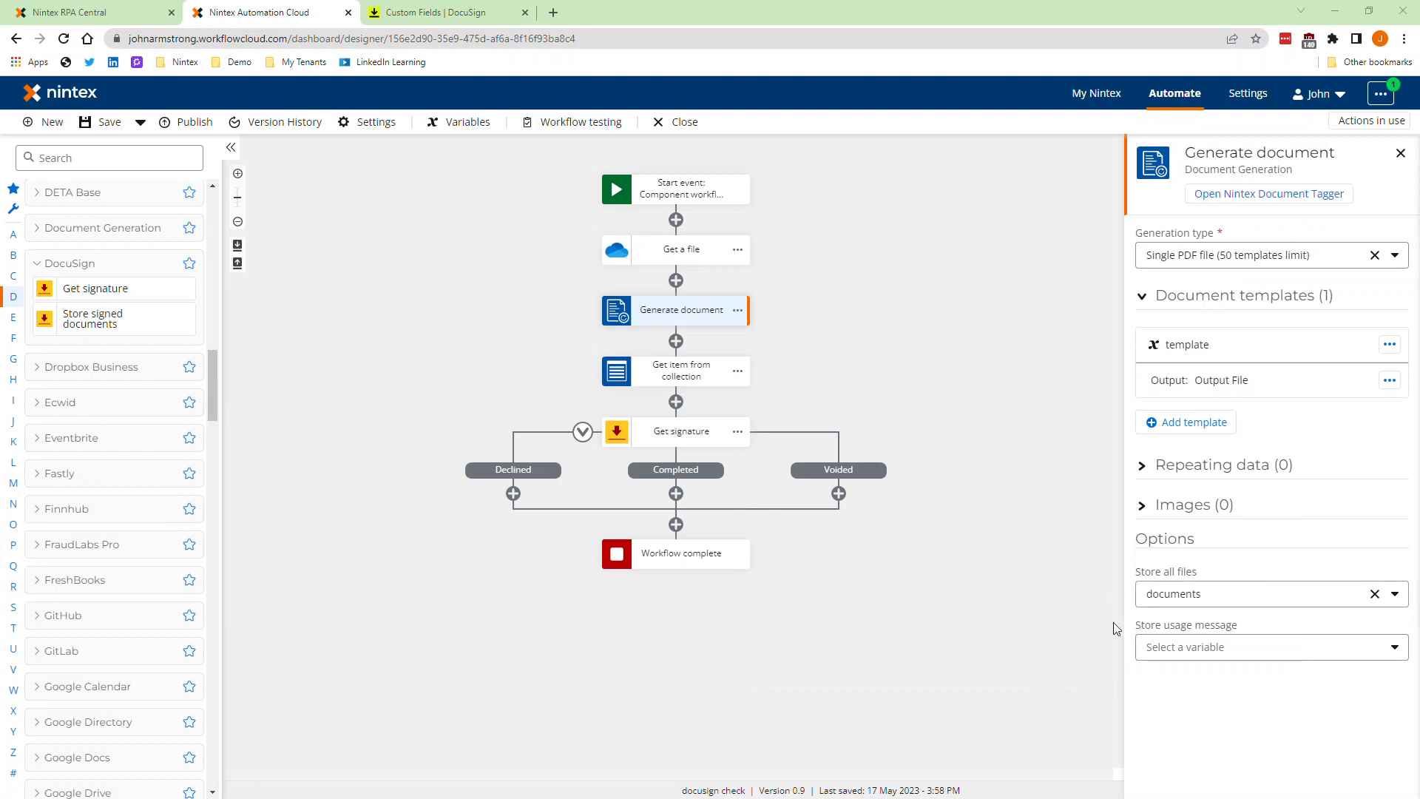
Step: Review the Get item from collection and Generate document settings, and the DocuSign Get signature action's document, recipient, message and output settings
click(652, 383)
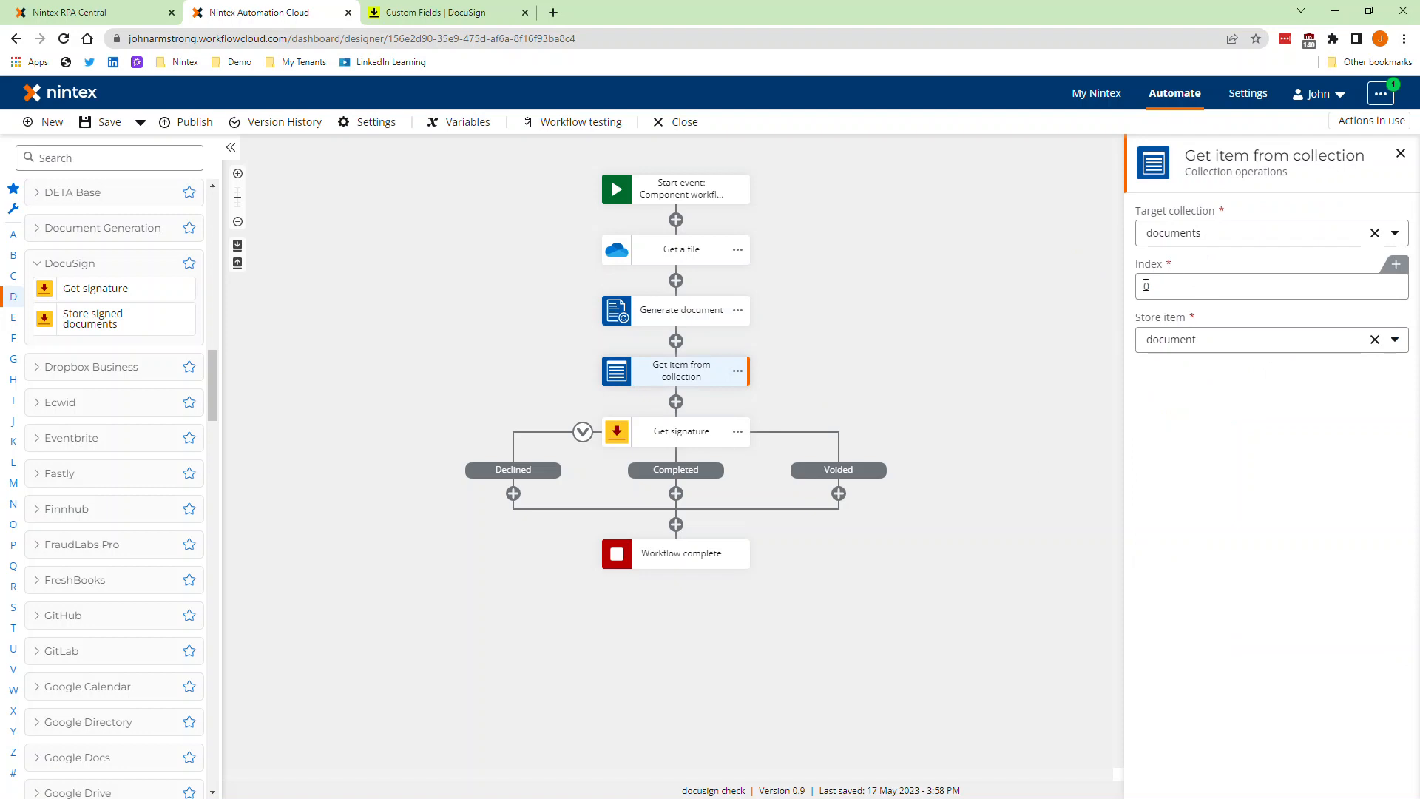
click(657, 318)
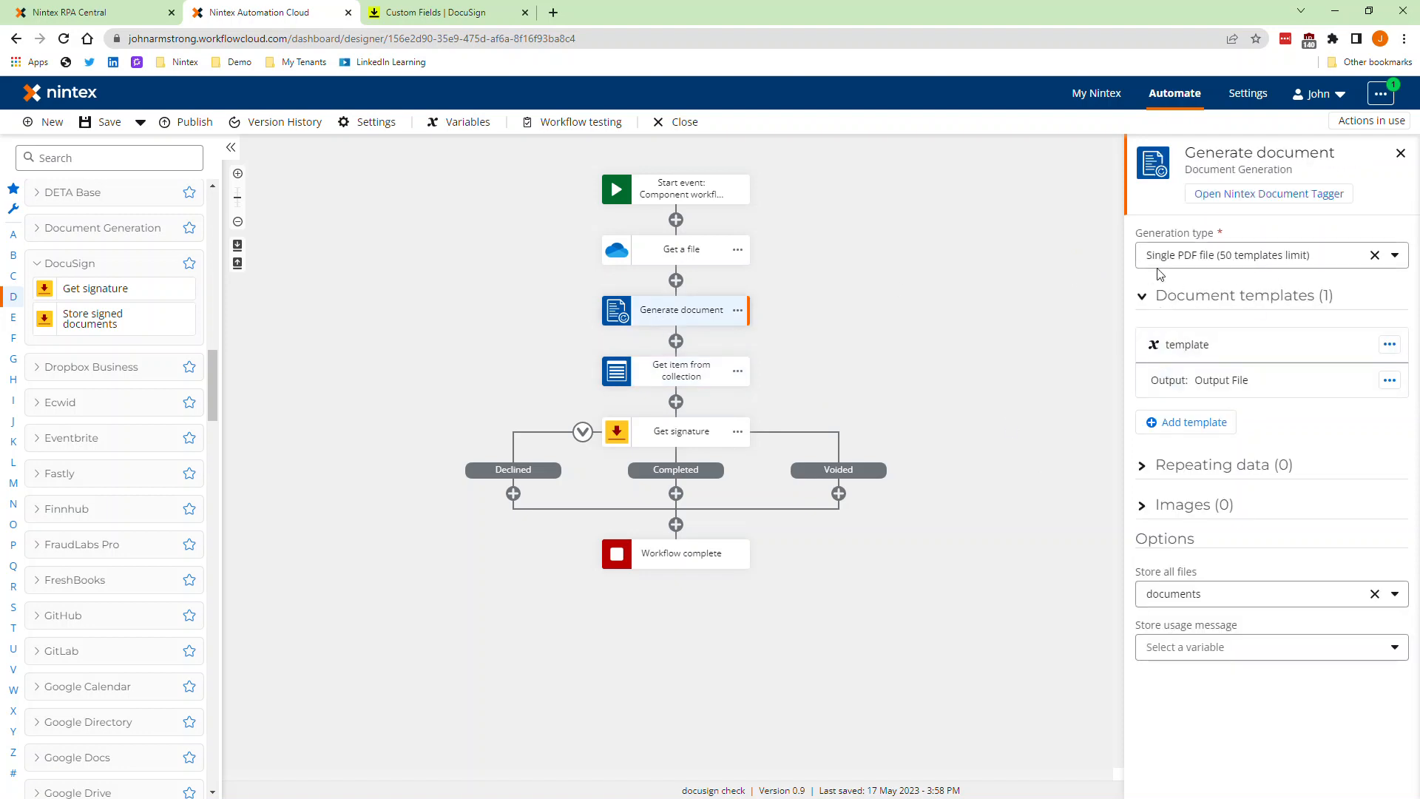
click(681, 434)
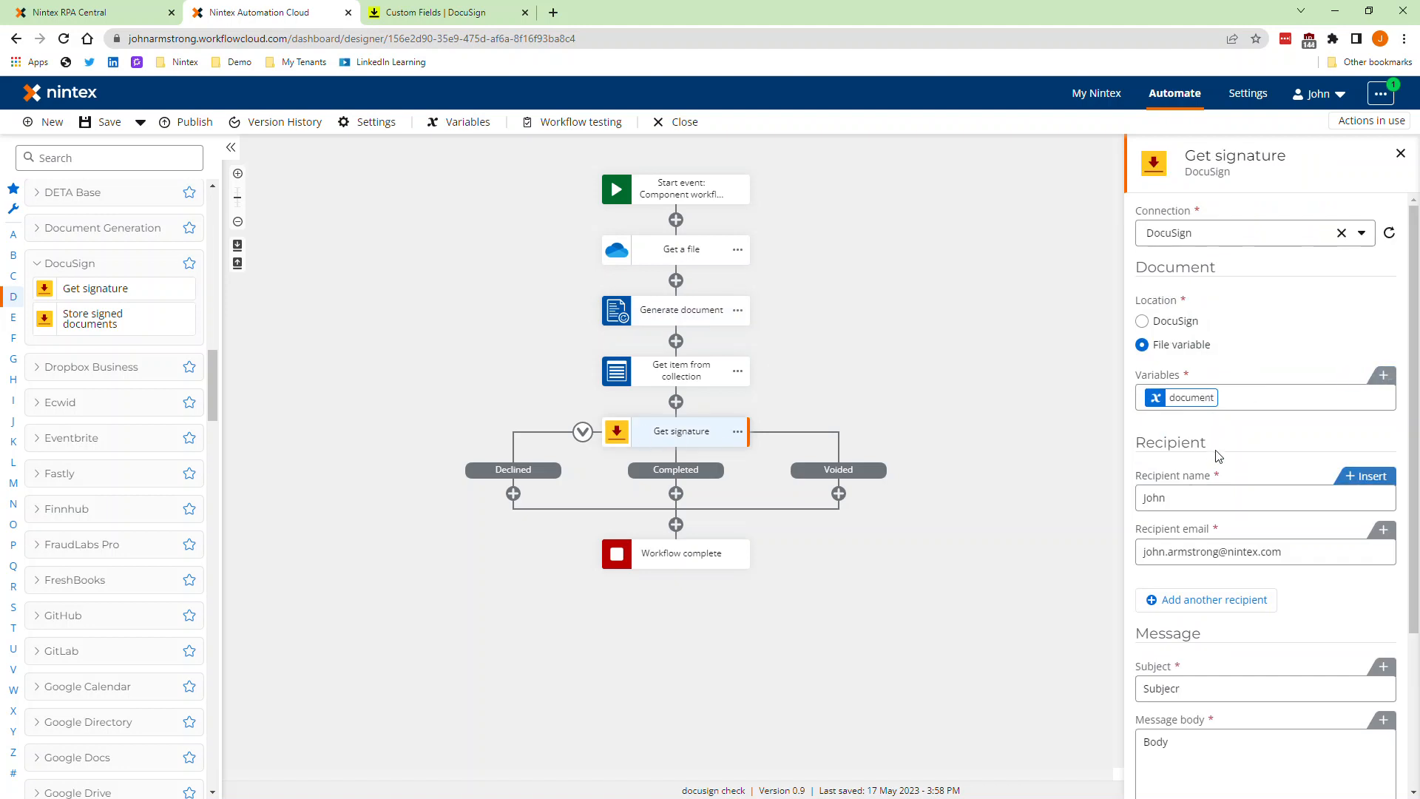
scroll(1228, 532, down, 3)
scroll(1232, 665, up, 3)
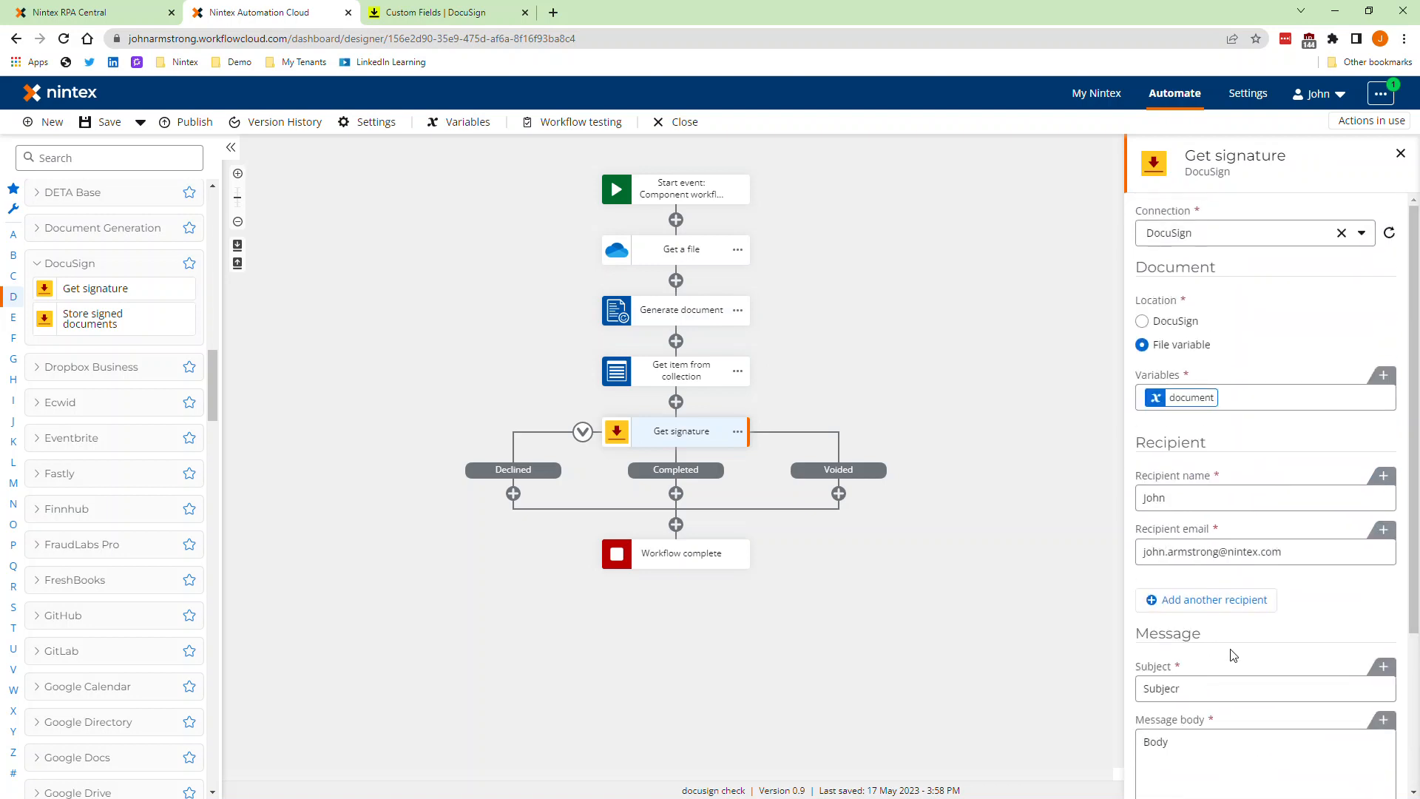
scroll(1230, 473, down, 3)
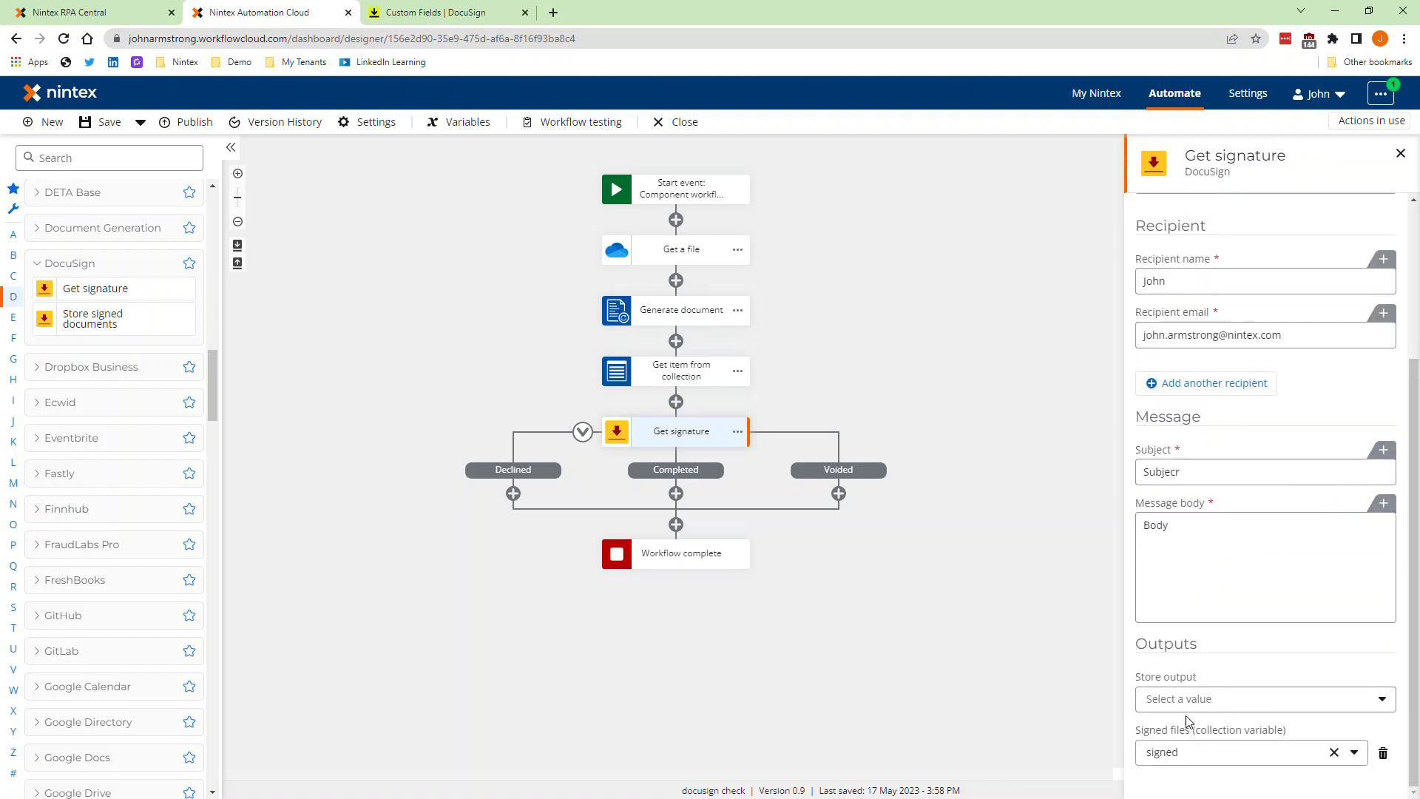
scroll(1187, 614, up, 3)
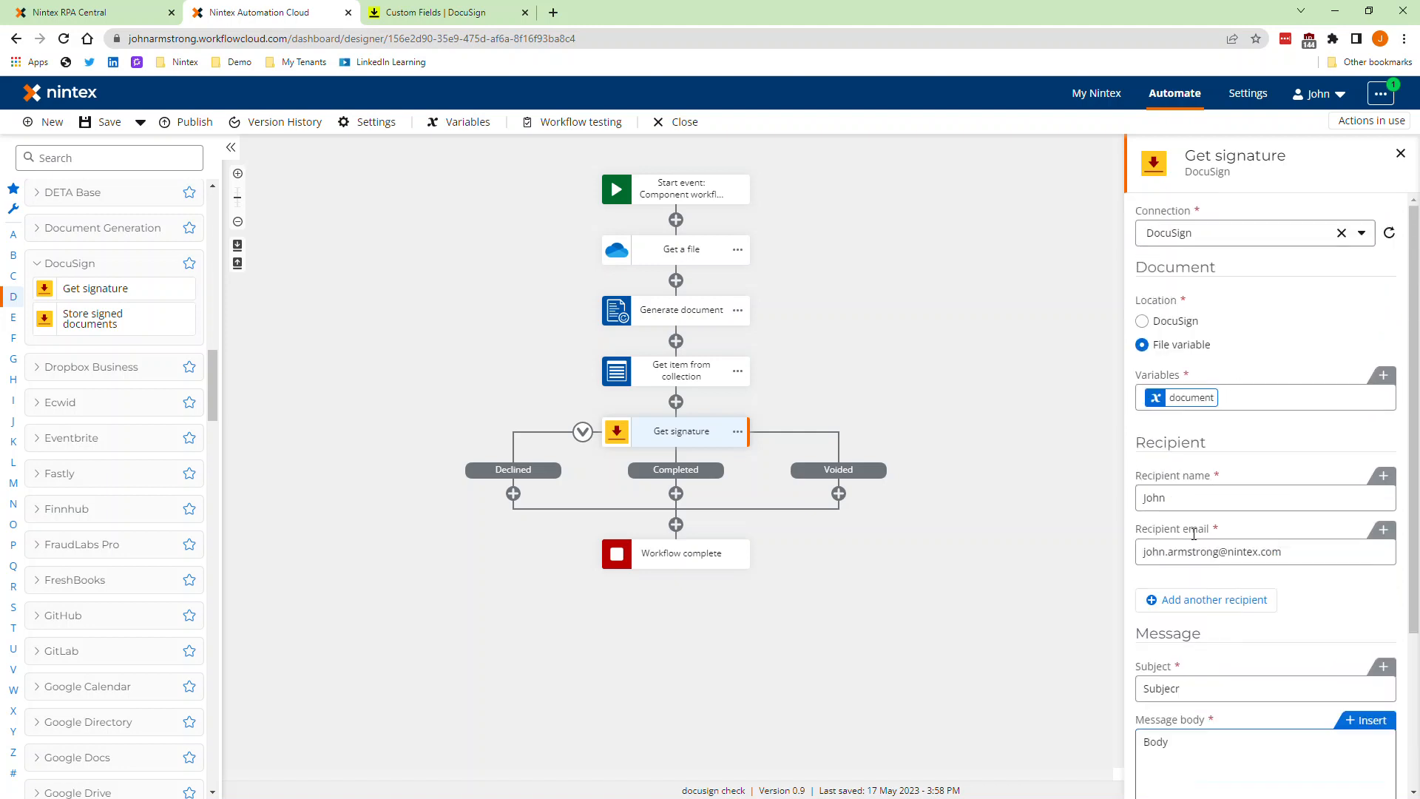
click(823, 364)
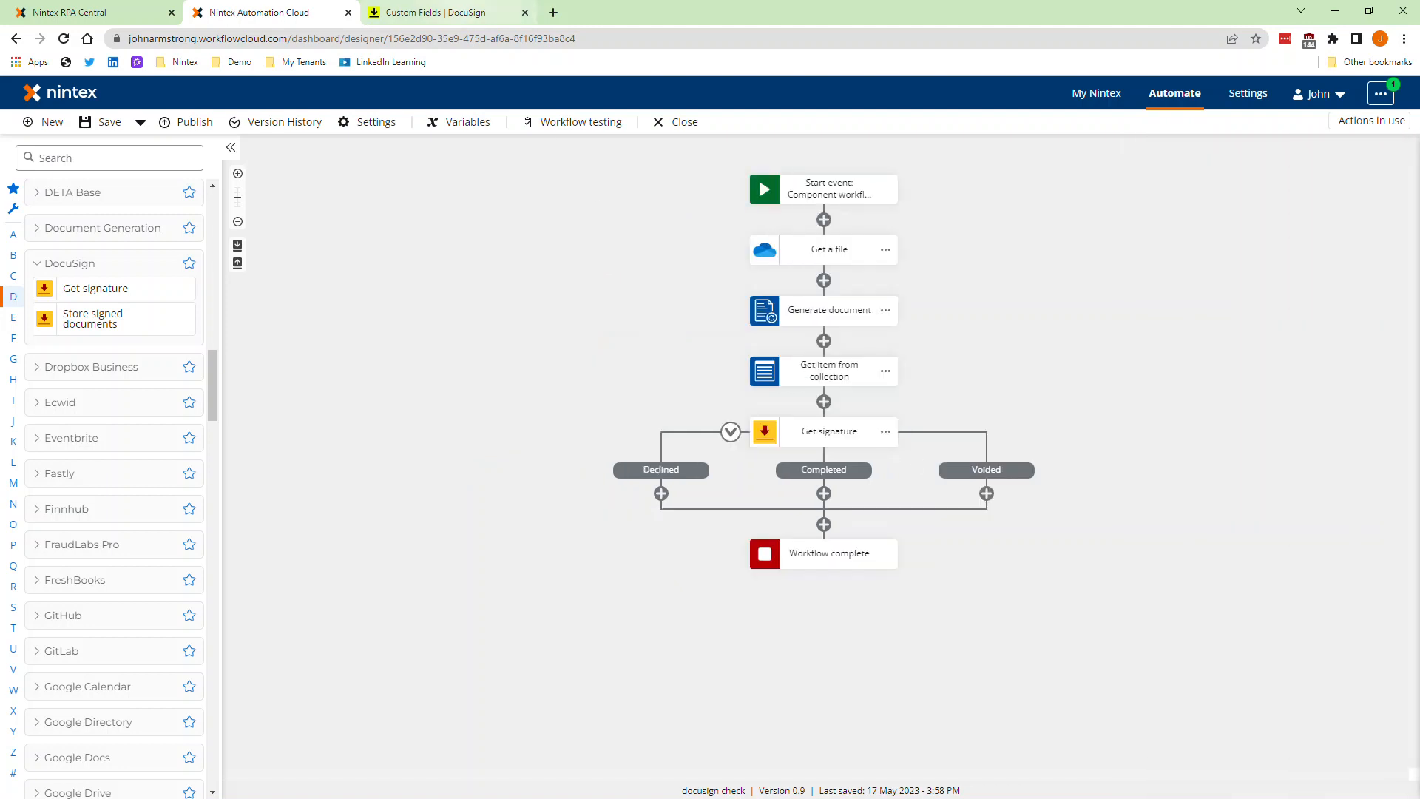
Step: Recheck the letter's signature tag, switch to DocuSign and open the Siggy field from the Document Custom Fields list
key(alt+Tab)
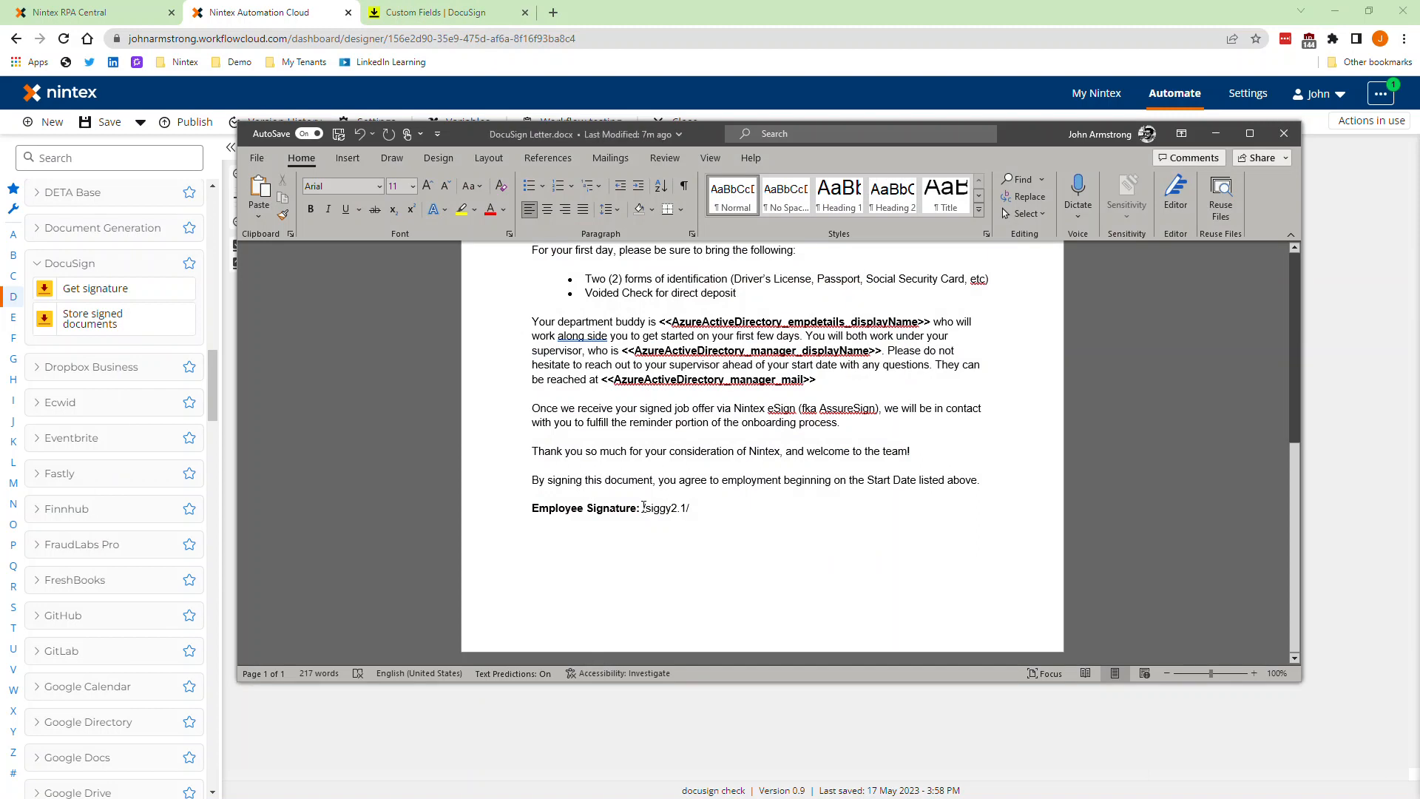
click(481, 11)
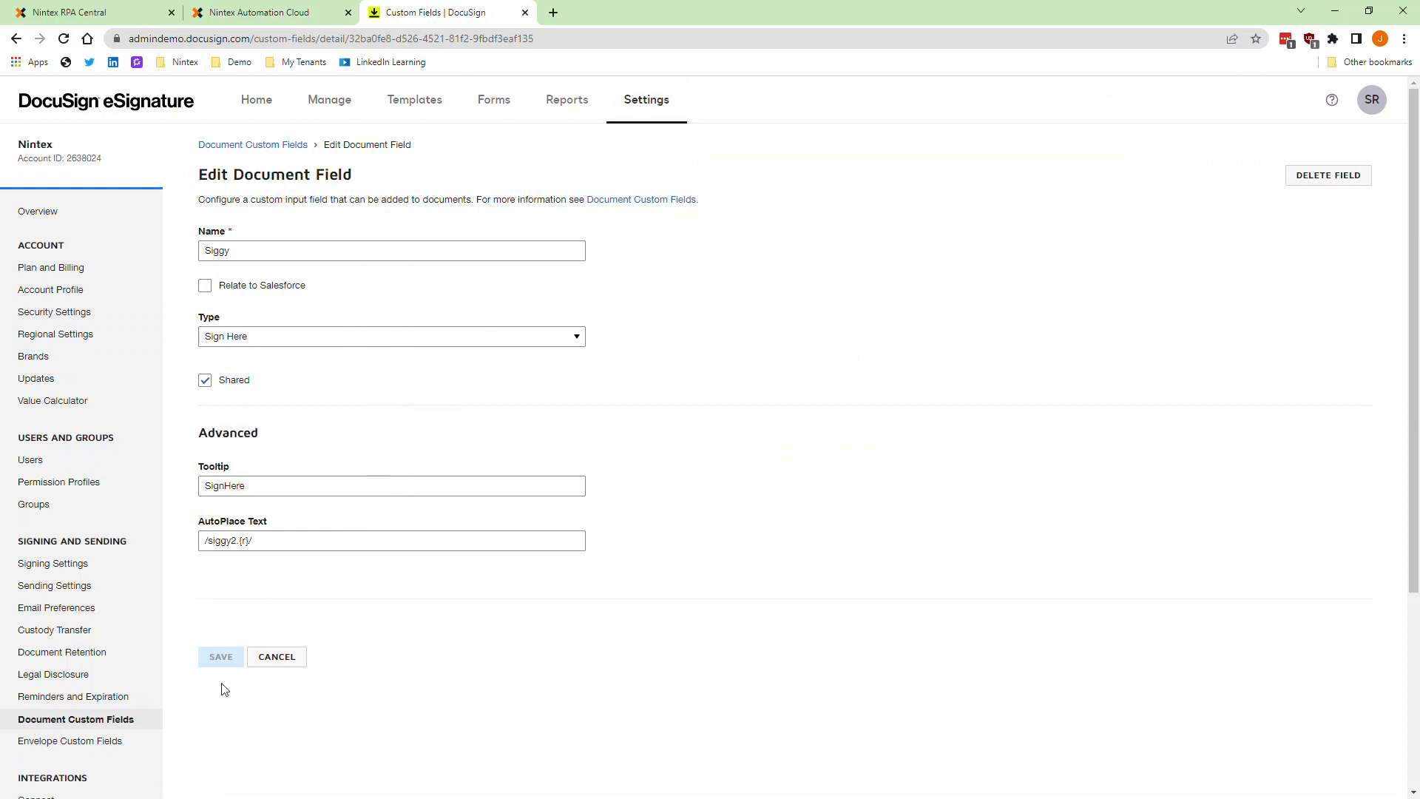
click(277, 657)
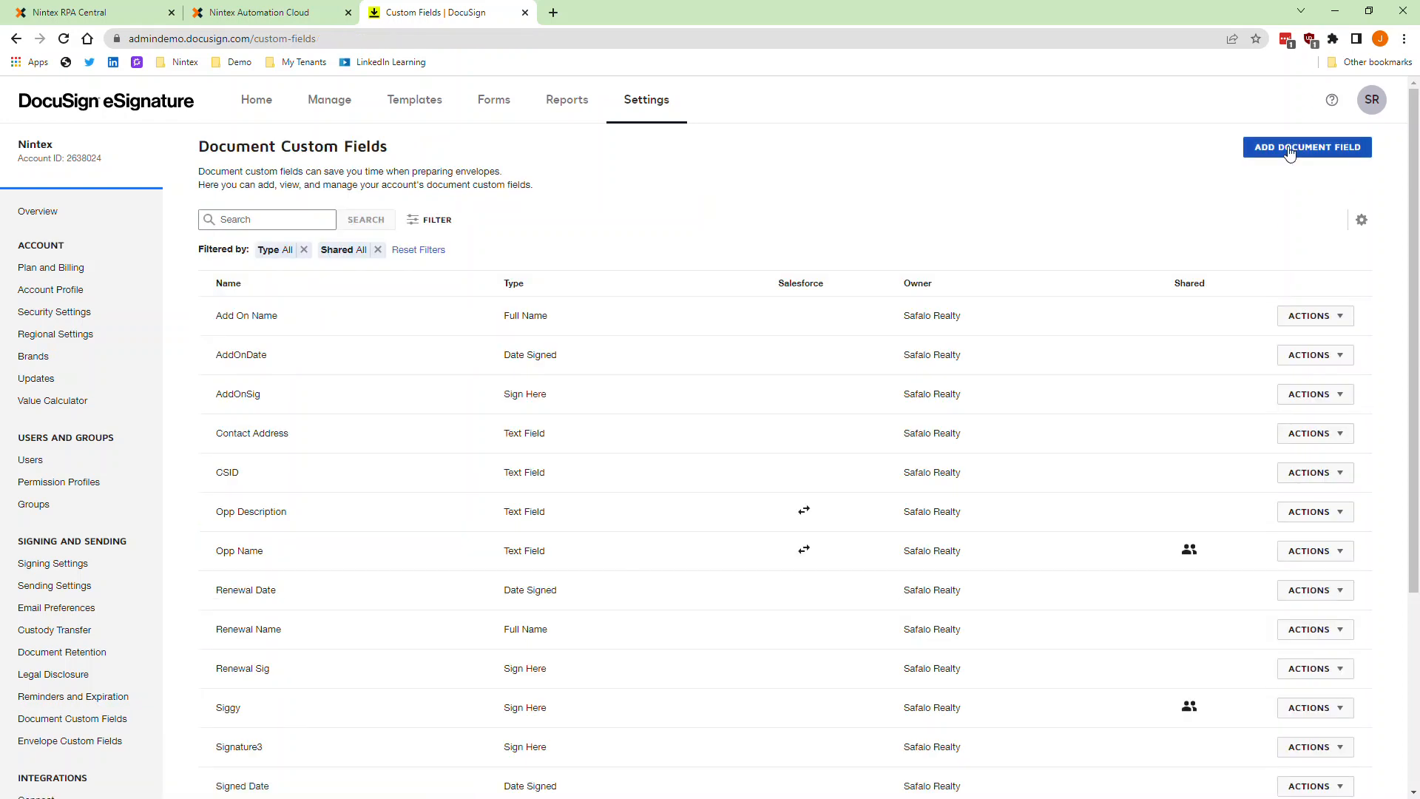
scroll(358, 538, down, 2)
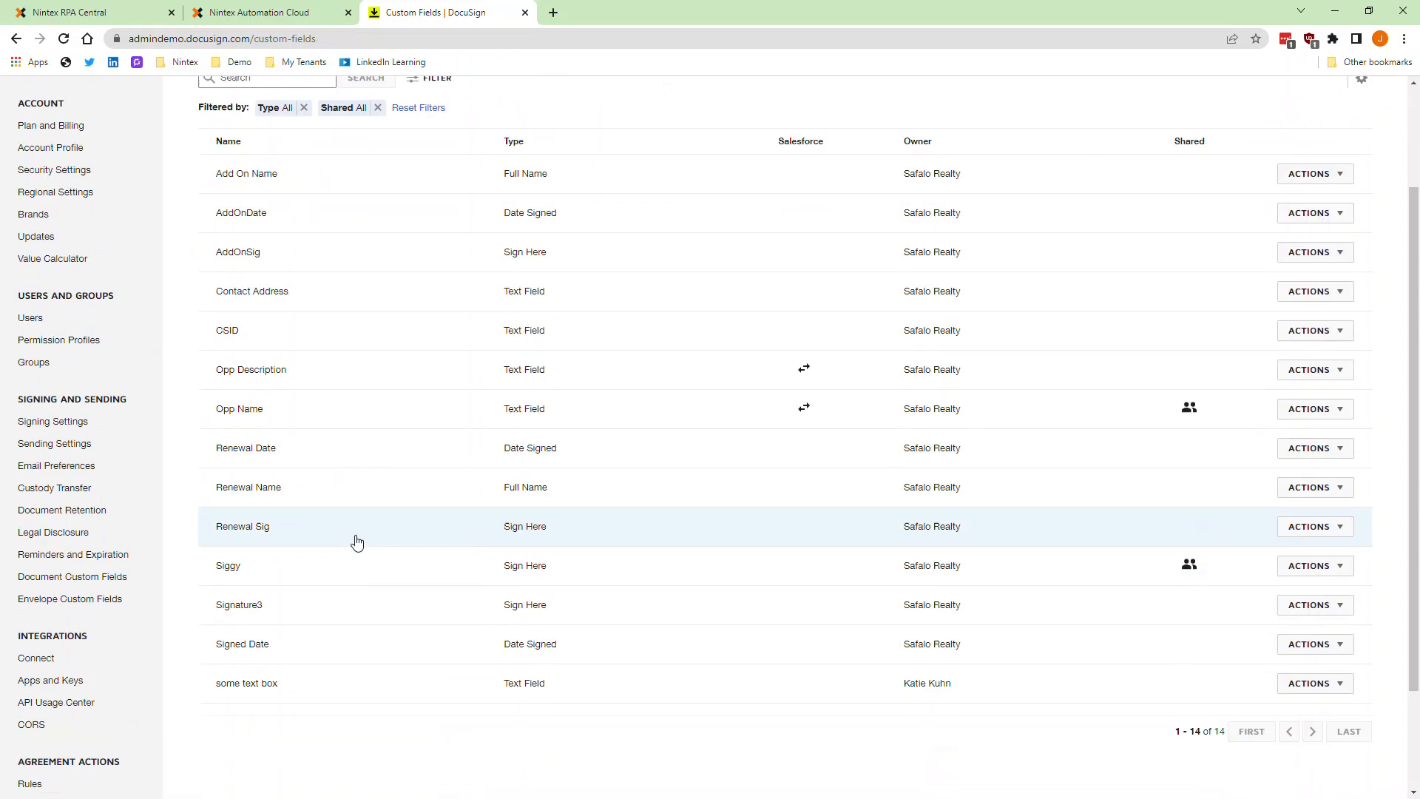
click(292, 566)
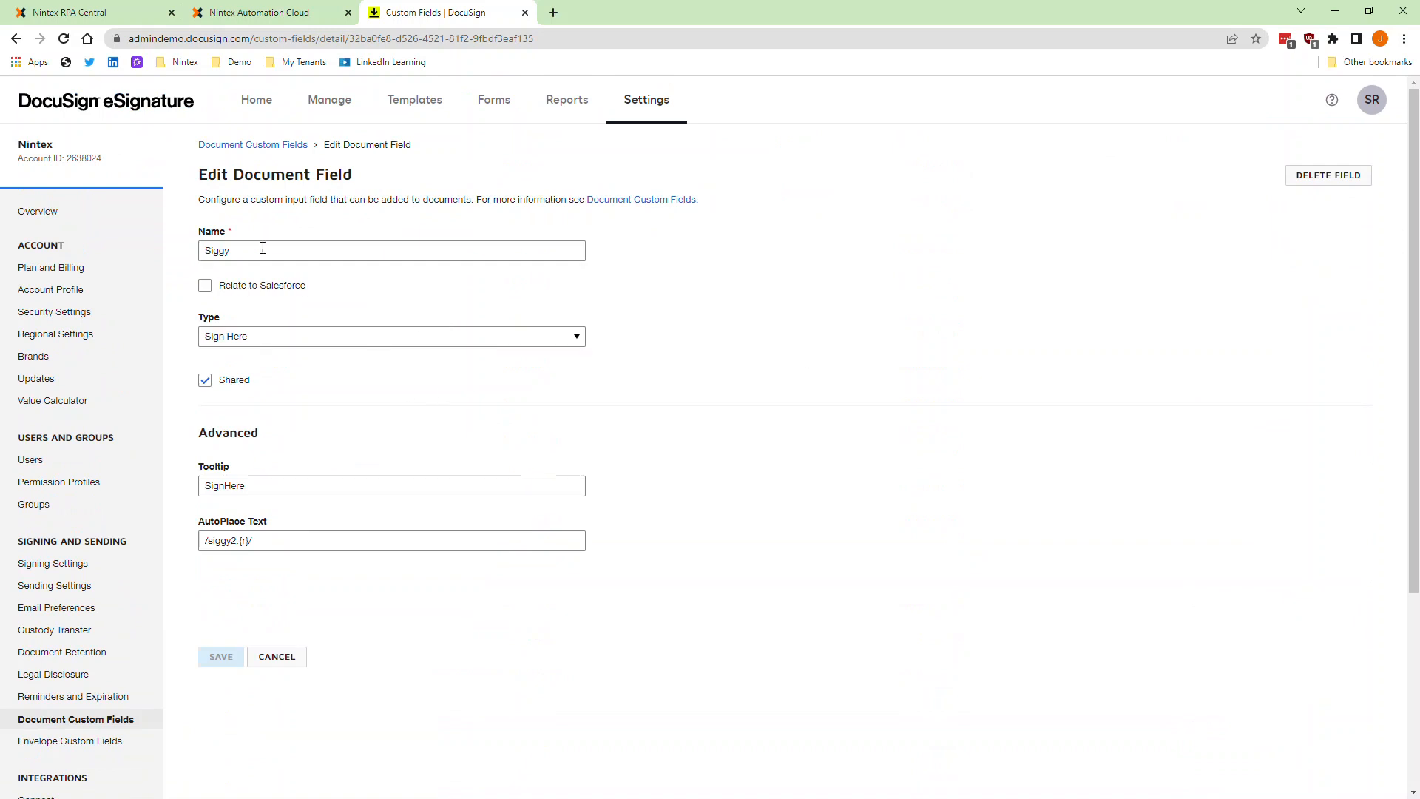
Step: Examine the Siggy field's name and the available field types, keeping the Sign Here type
drag(204, 250, 289, 250)
click(289, 250)
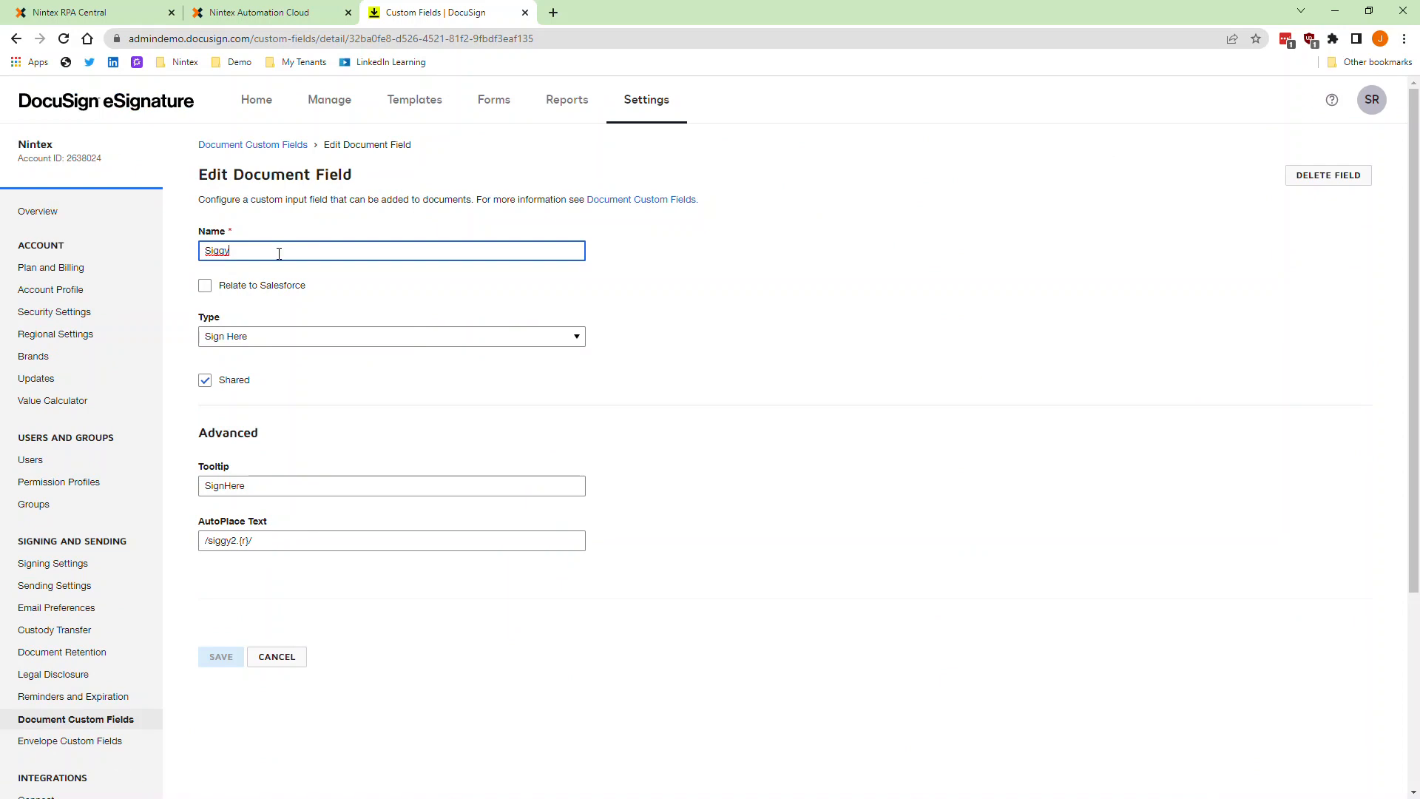
click(307, 337)
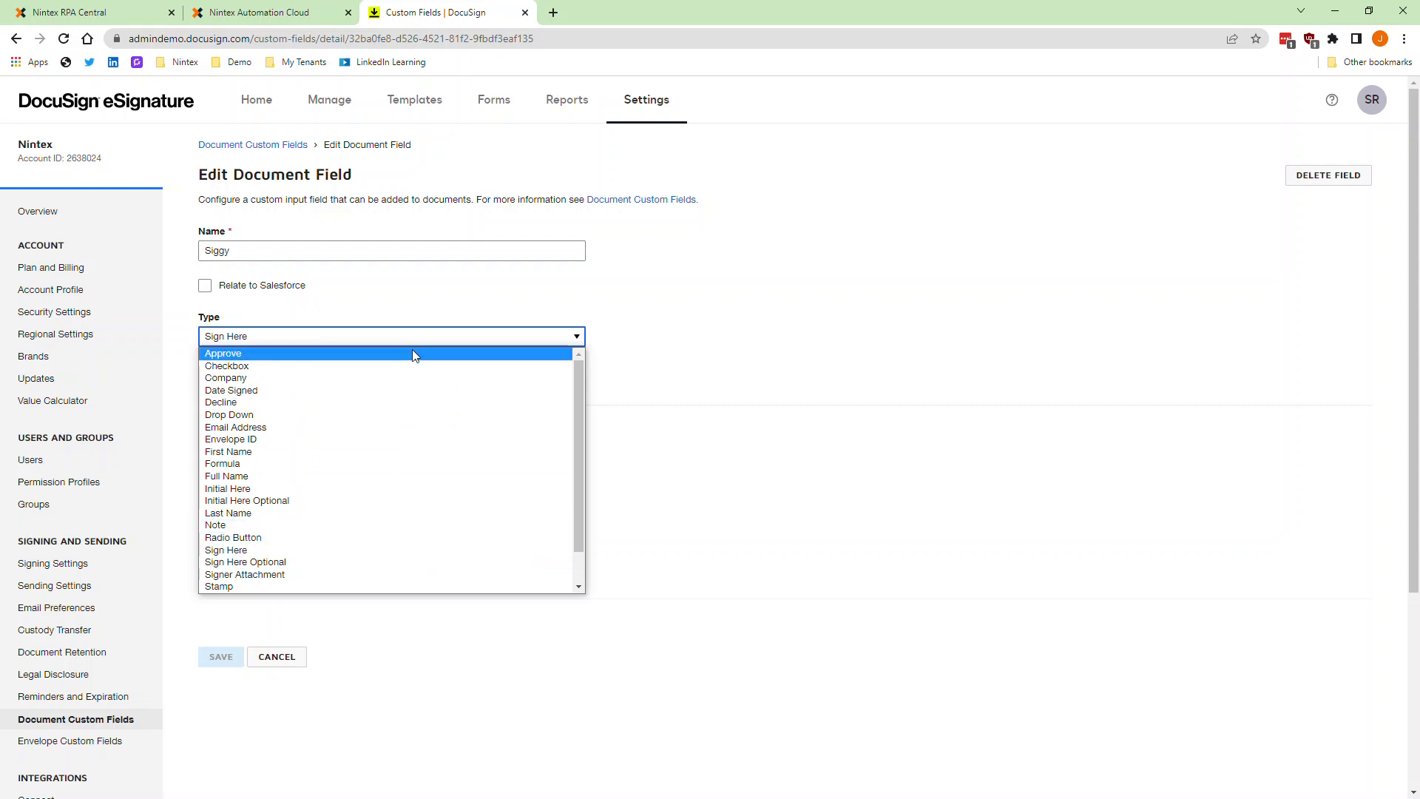
scroll(422, 414, down, 2)
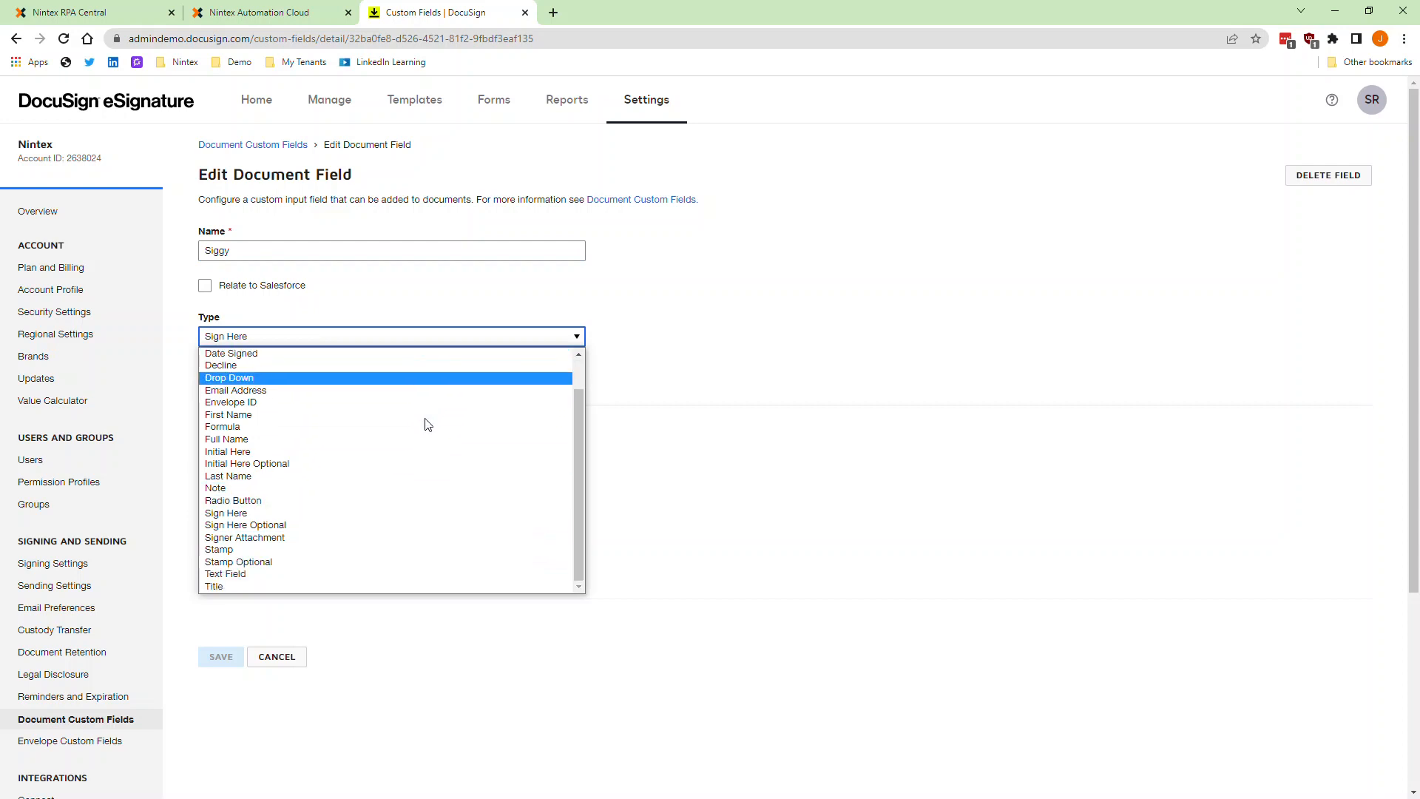
scroll(426, 422, up, 2)
click(887, 464)
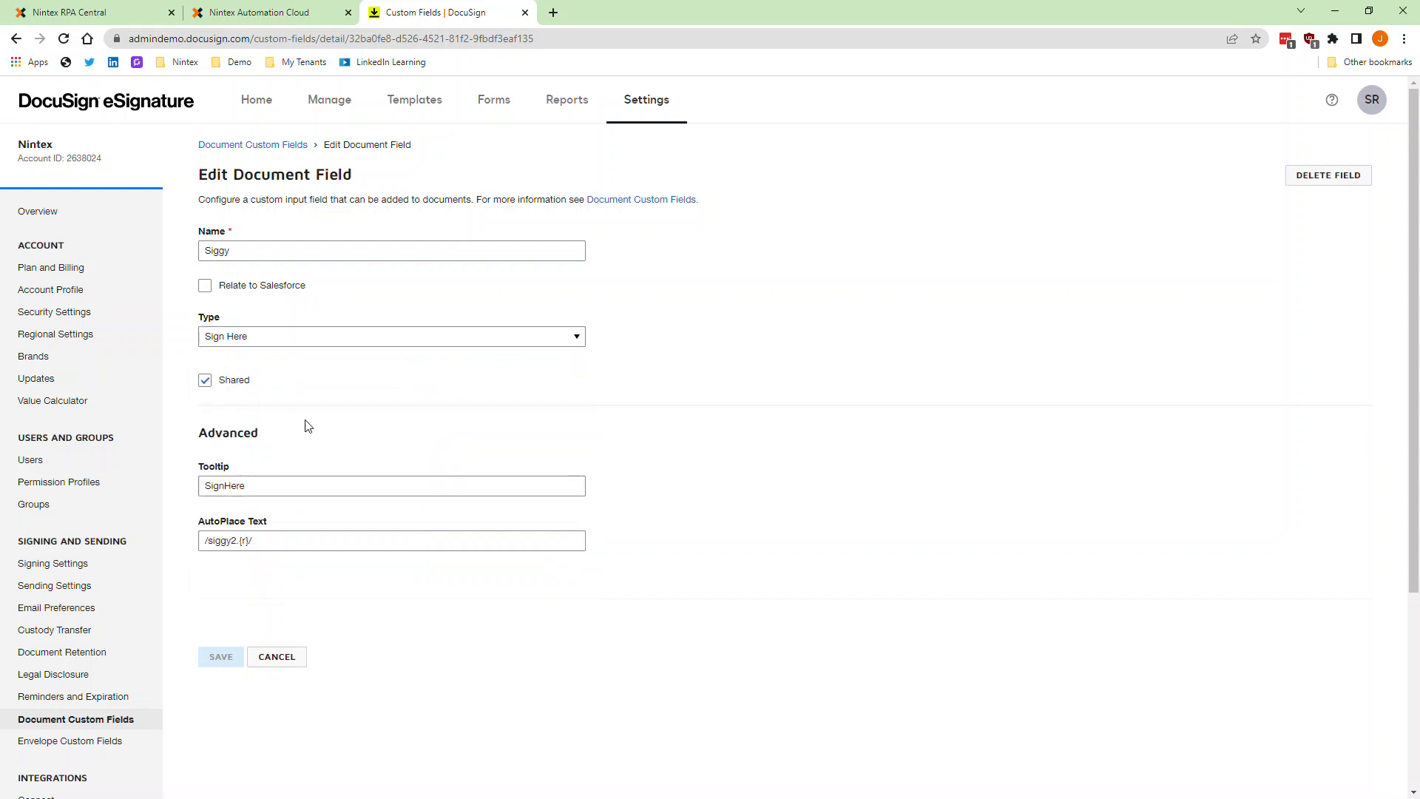
Step: Examine the Siggy field's tooltip and its AutoPlace text
drag(202, 486, 304, 480)
click(302, 461)
drag(280, 539, 186, 546)
click(201, 569)
drag(273, 538, 218, 537)
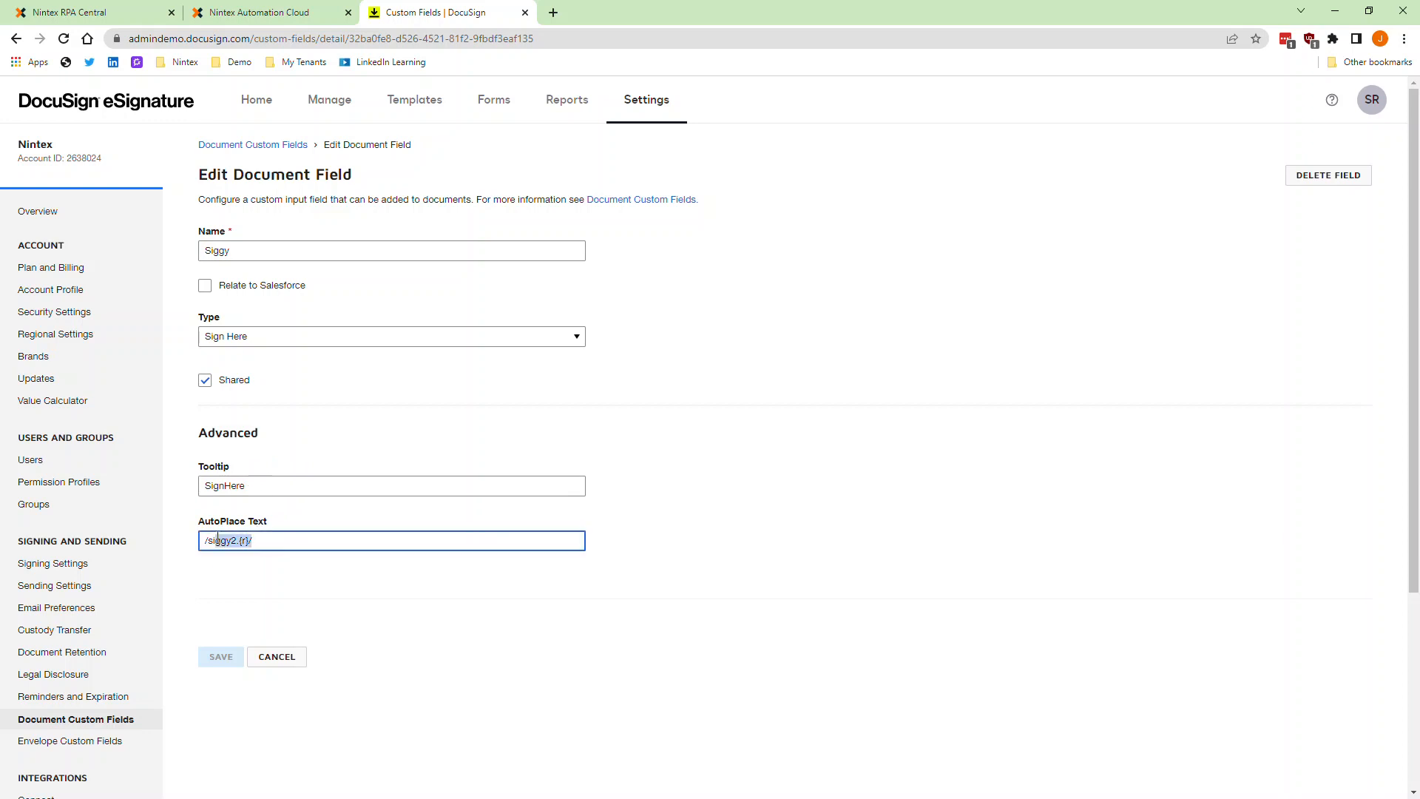
click(213, 574)
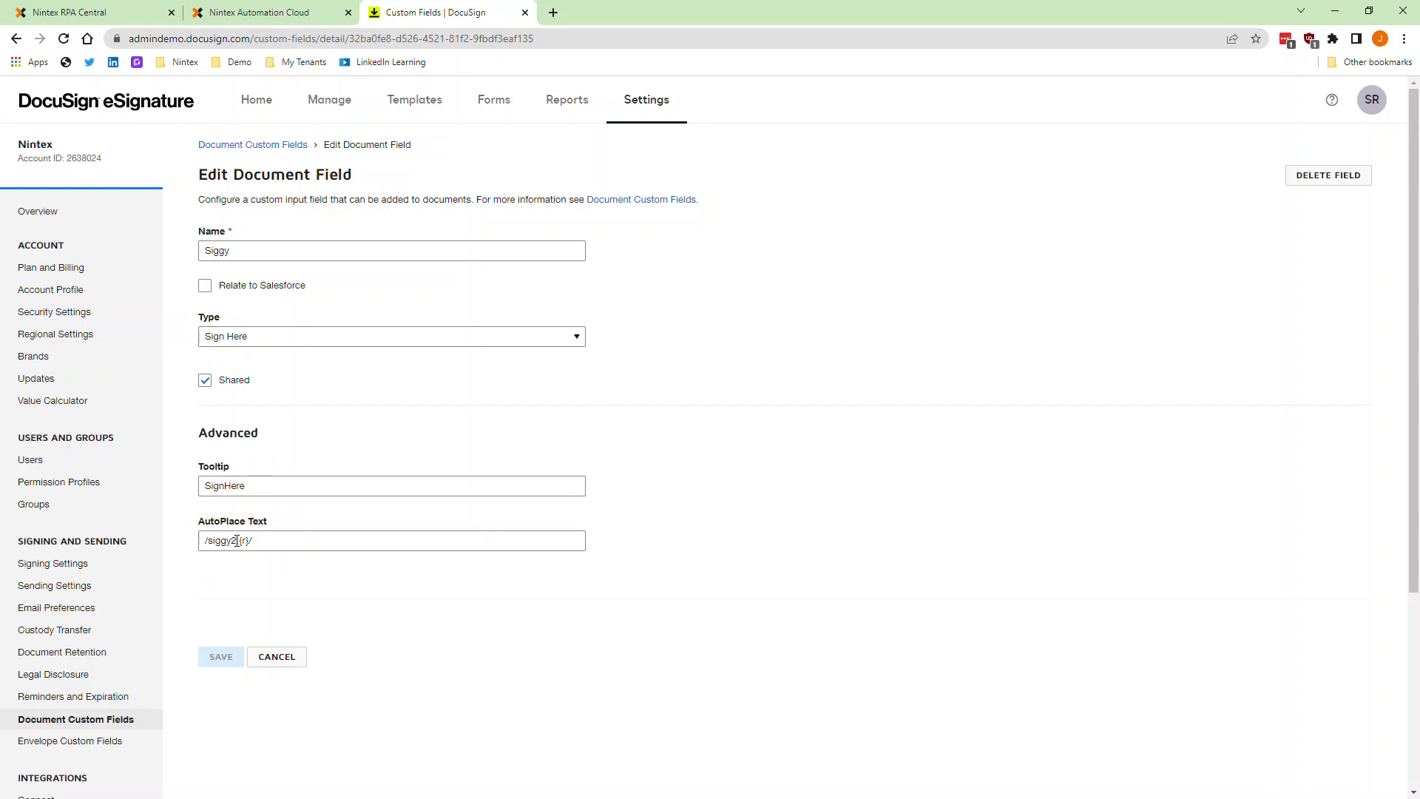
Step: Inspect each part of the AutoPlace text, from the slashes and tag name to the recipient placeholder
drag(206, 540, 266, 540)
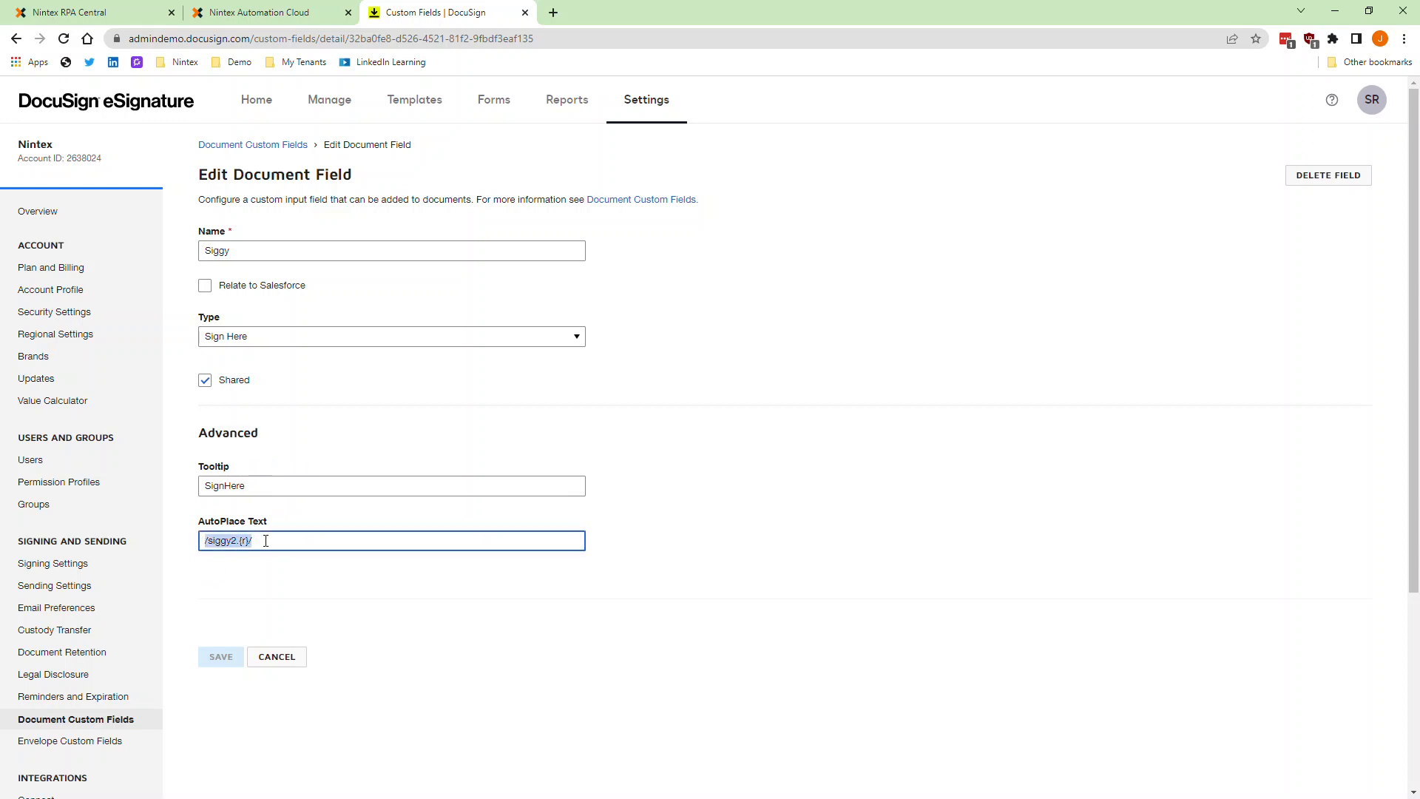
key(Left)
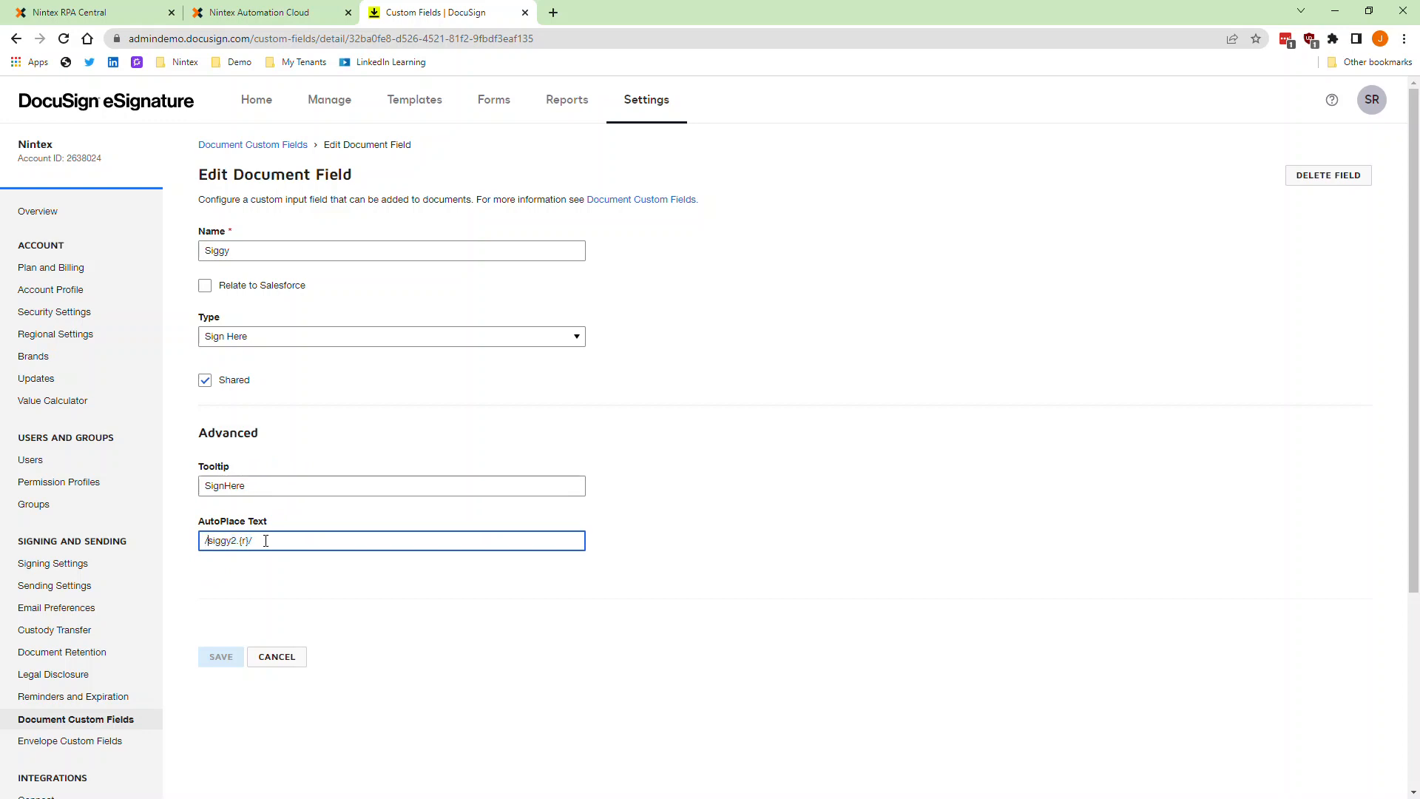
key(shift+Right)
key(shift+Right)
key(shift+Right)
key(shift+Right)
key(Right)
key(Left)
text(.)
key(shift+Right)
key(shift+Right)
Step: Switch to Word and compare the recipient number in the letter's Employee Signature tag with the AutoPlace text
key(alt+Tab)
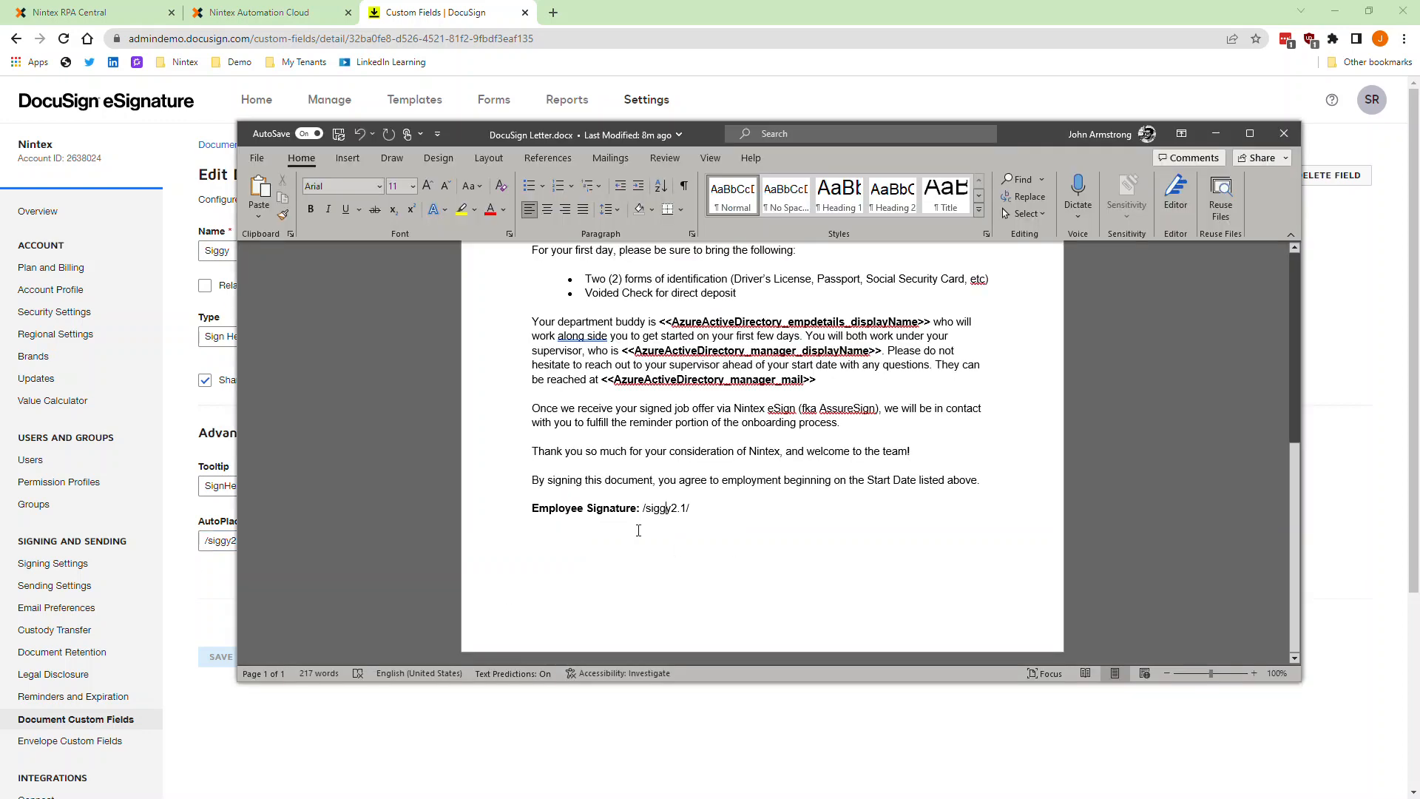
drag(627, 135, 684, 125)
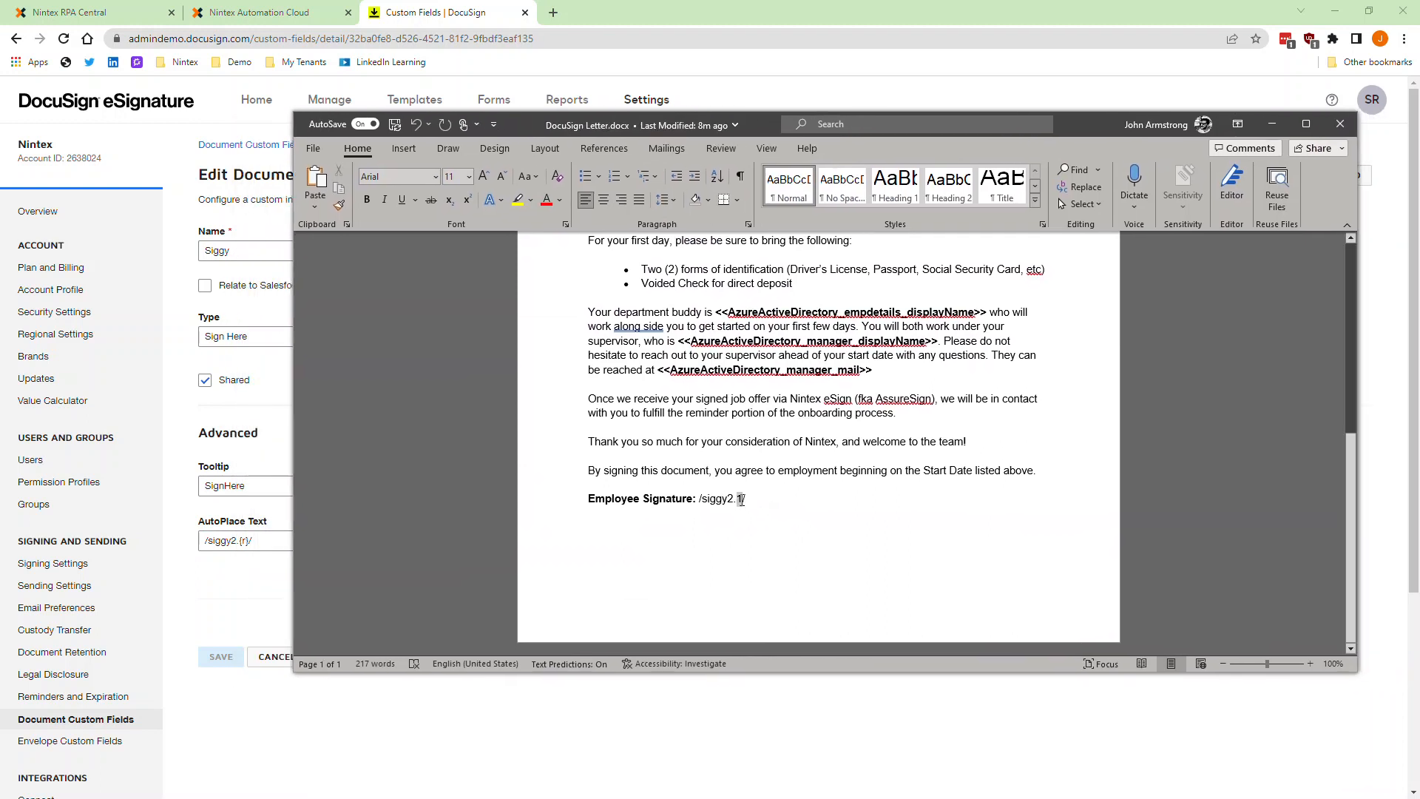
double_click(738, 500)
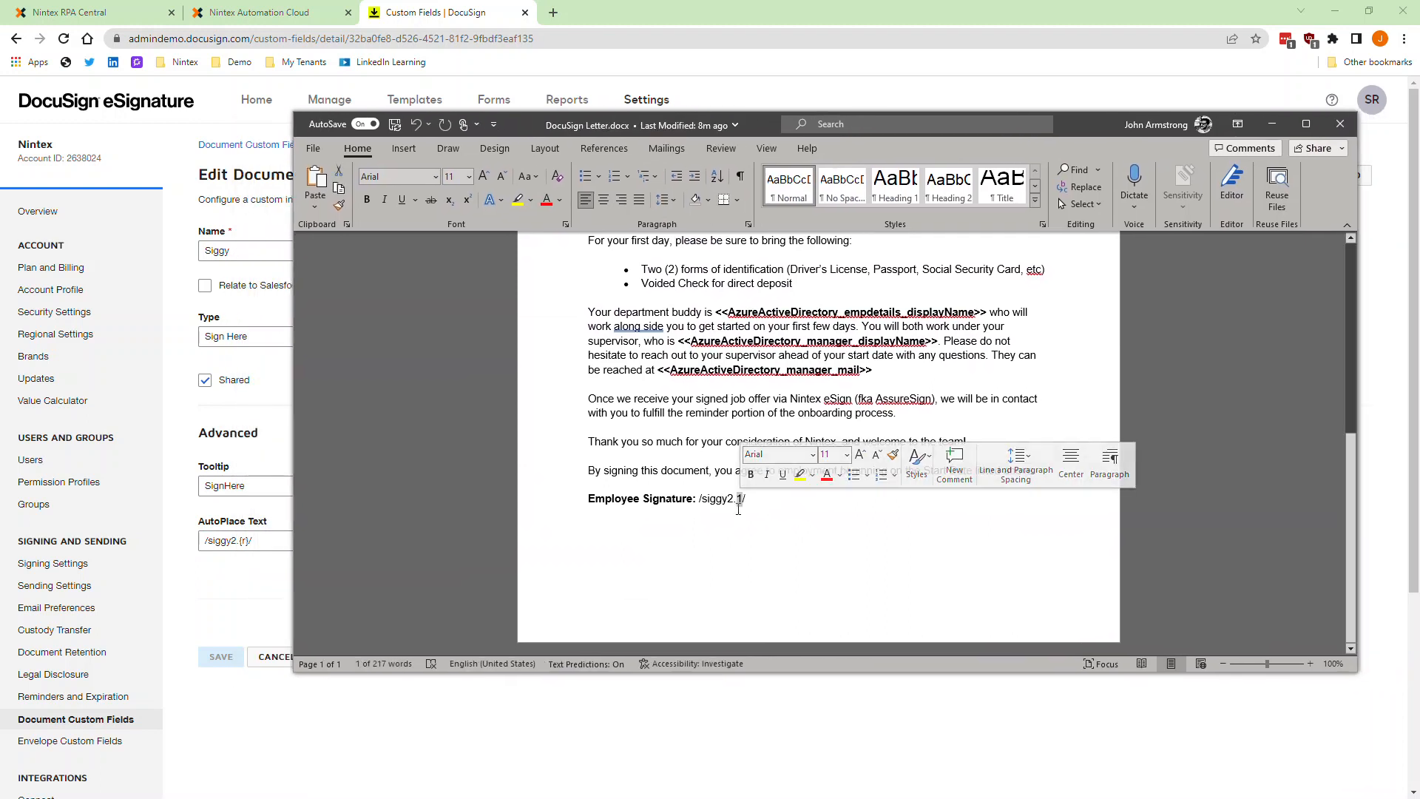
click(738, 510)
click(743, 499)
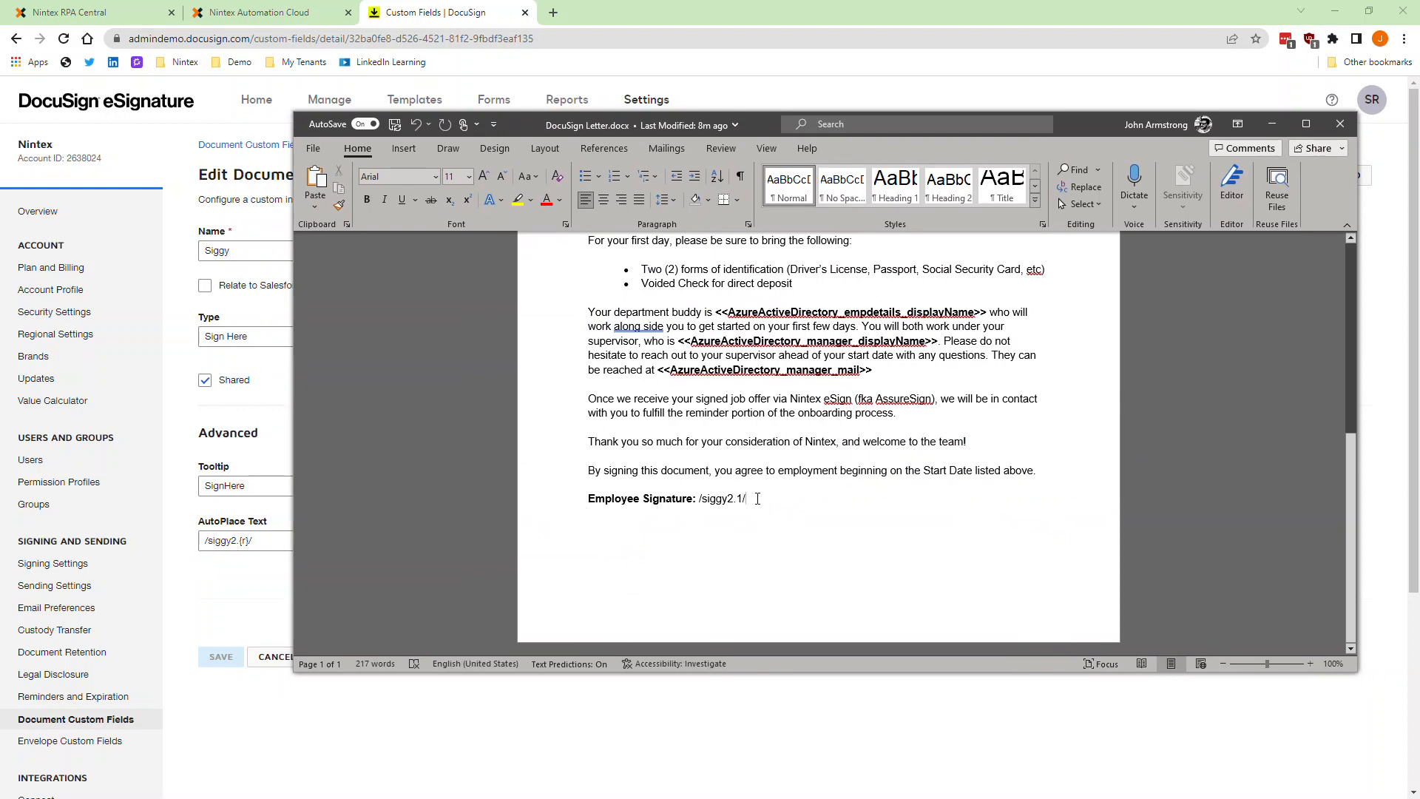
click(1273, 124)
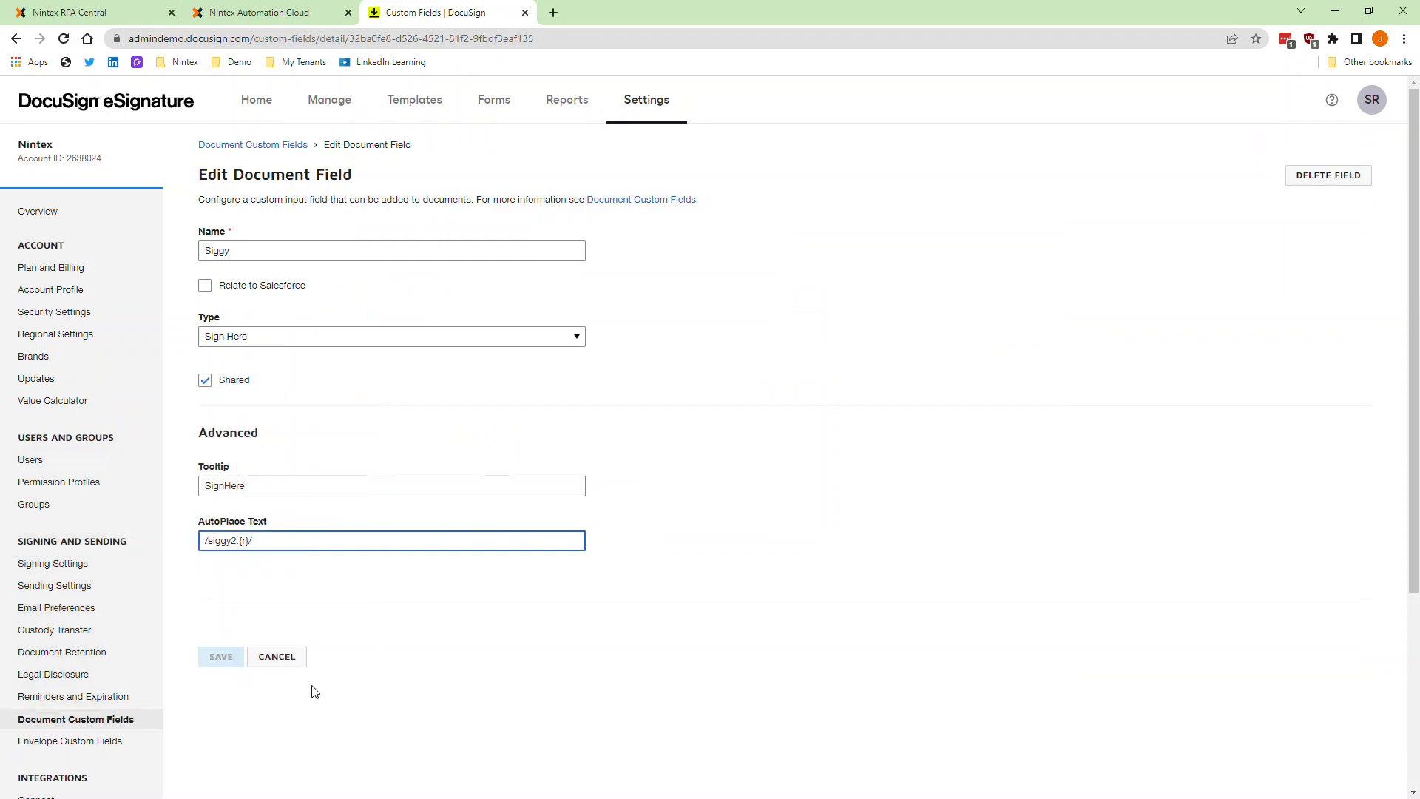
Step: Switch to the Nintex workflow designer and run a new workflow test of the docusign check workflow
click(307, 12)
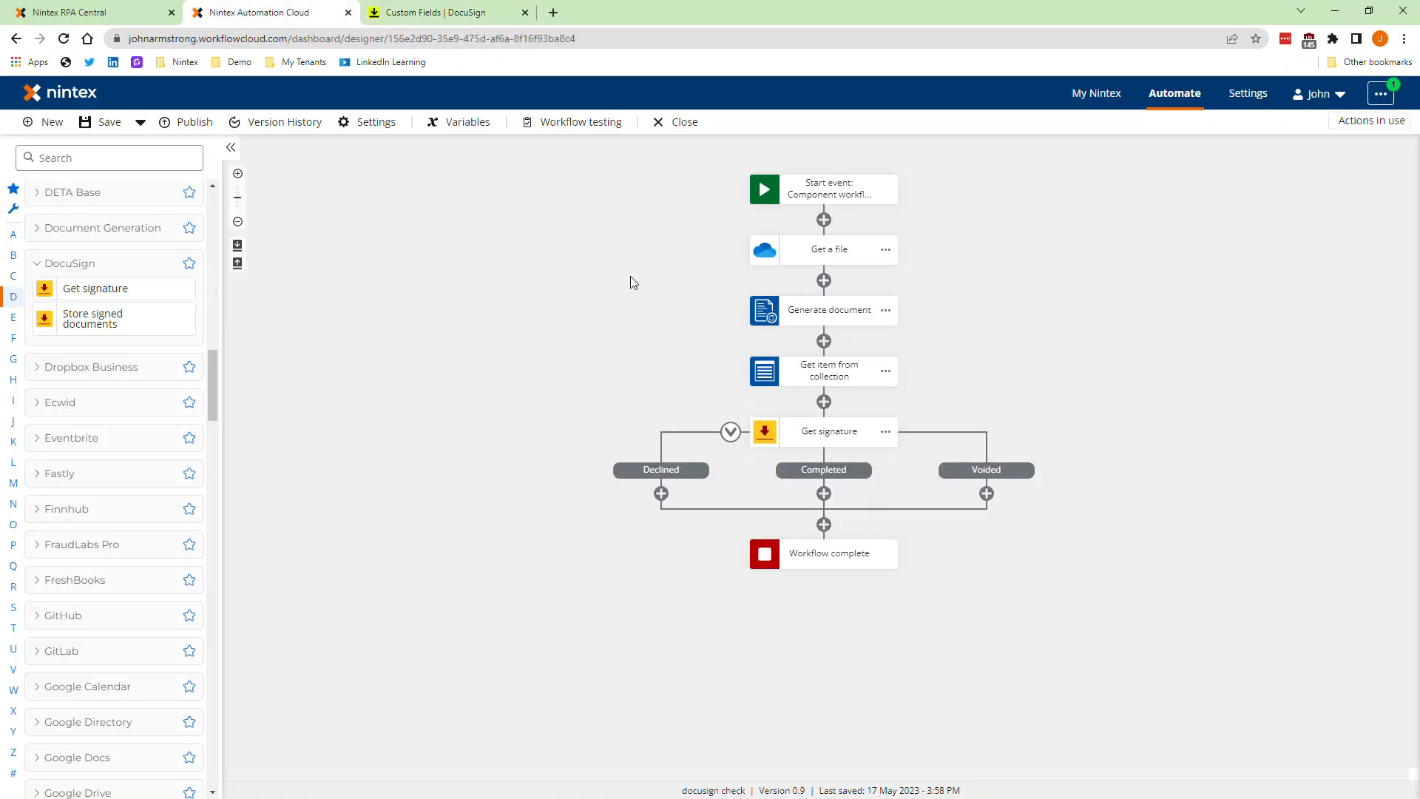
click(562, 124)
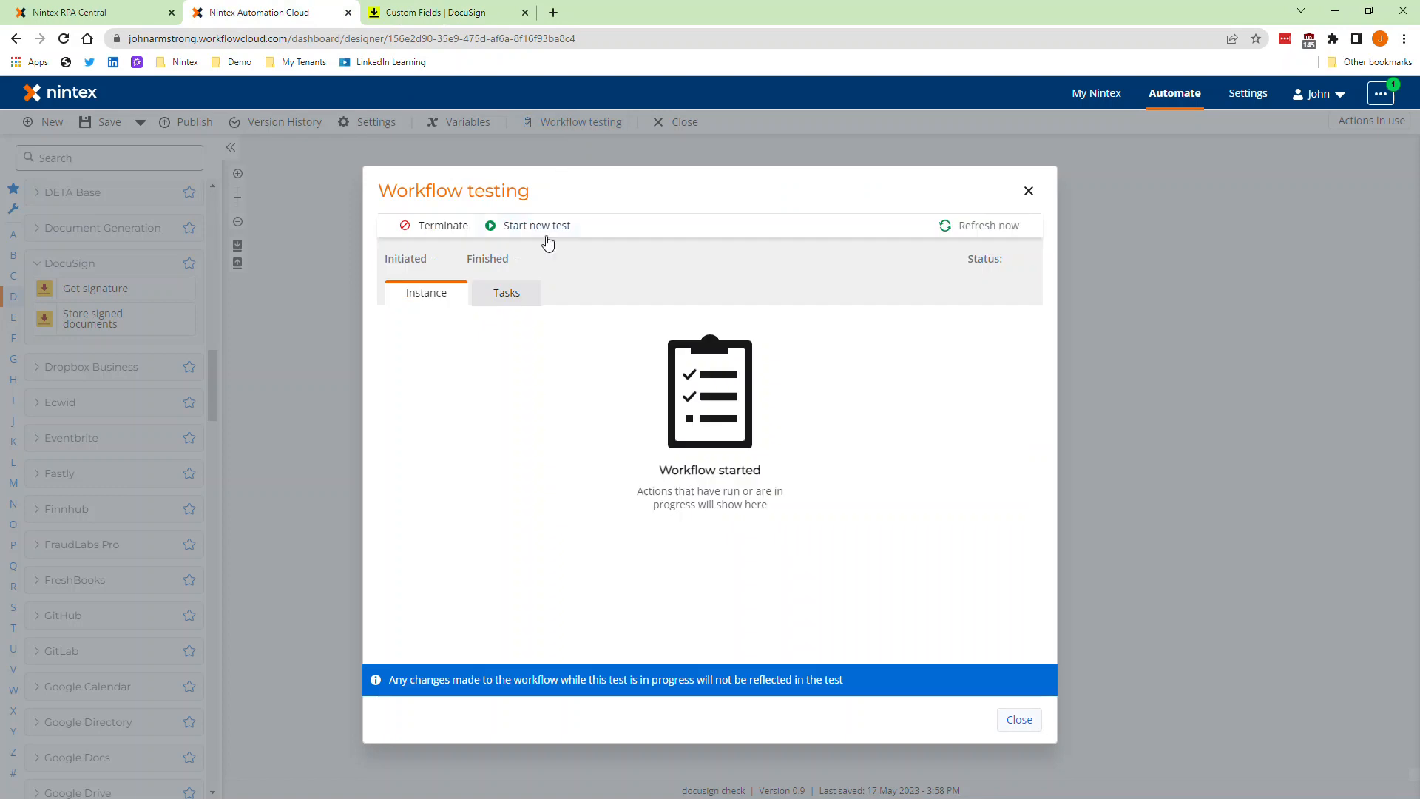
click(534, 236)
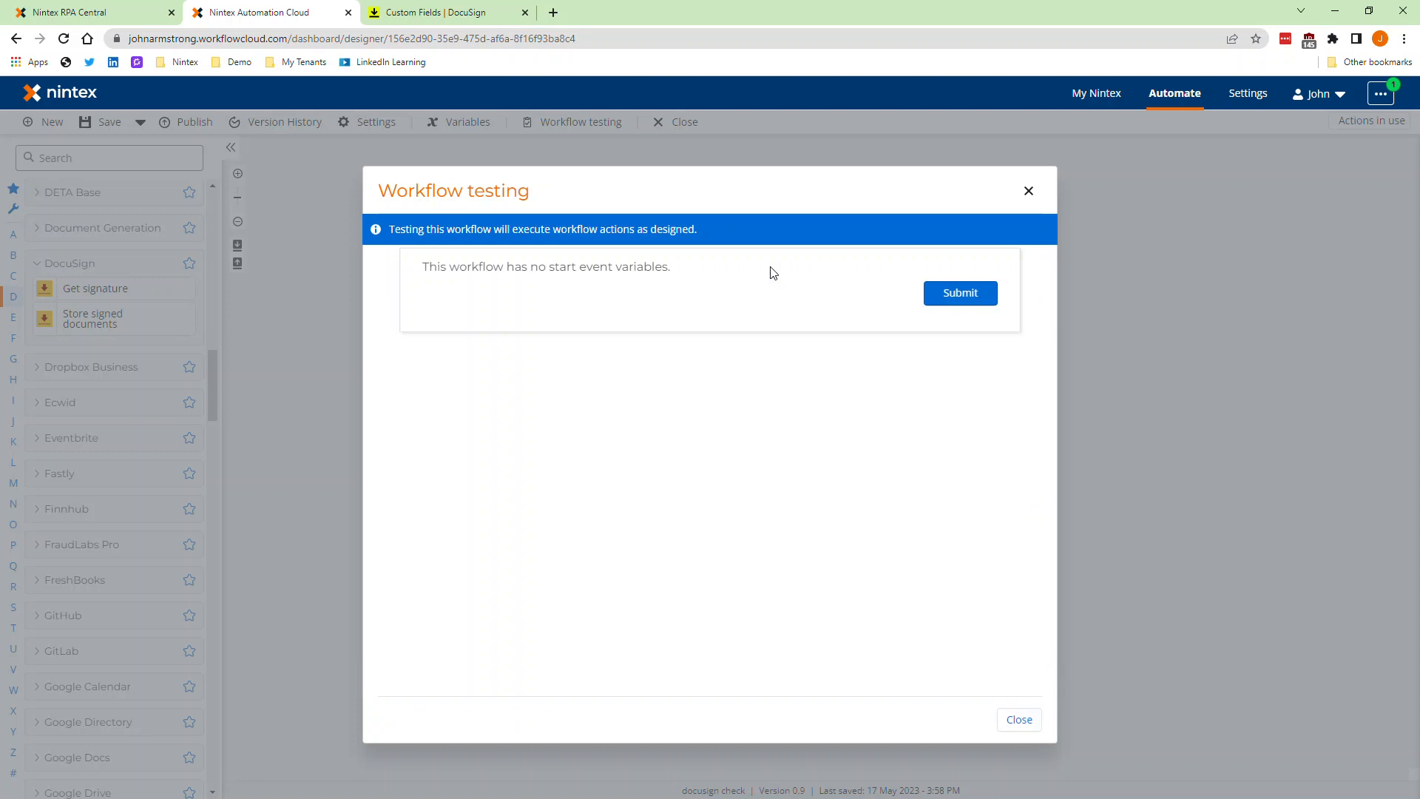
click(961, 298)
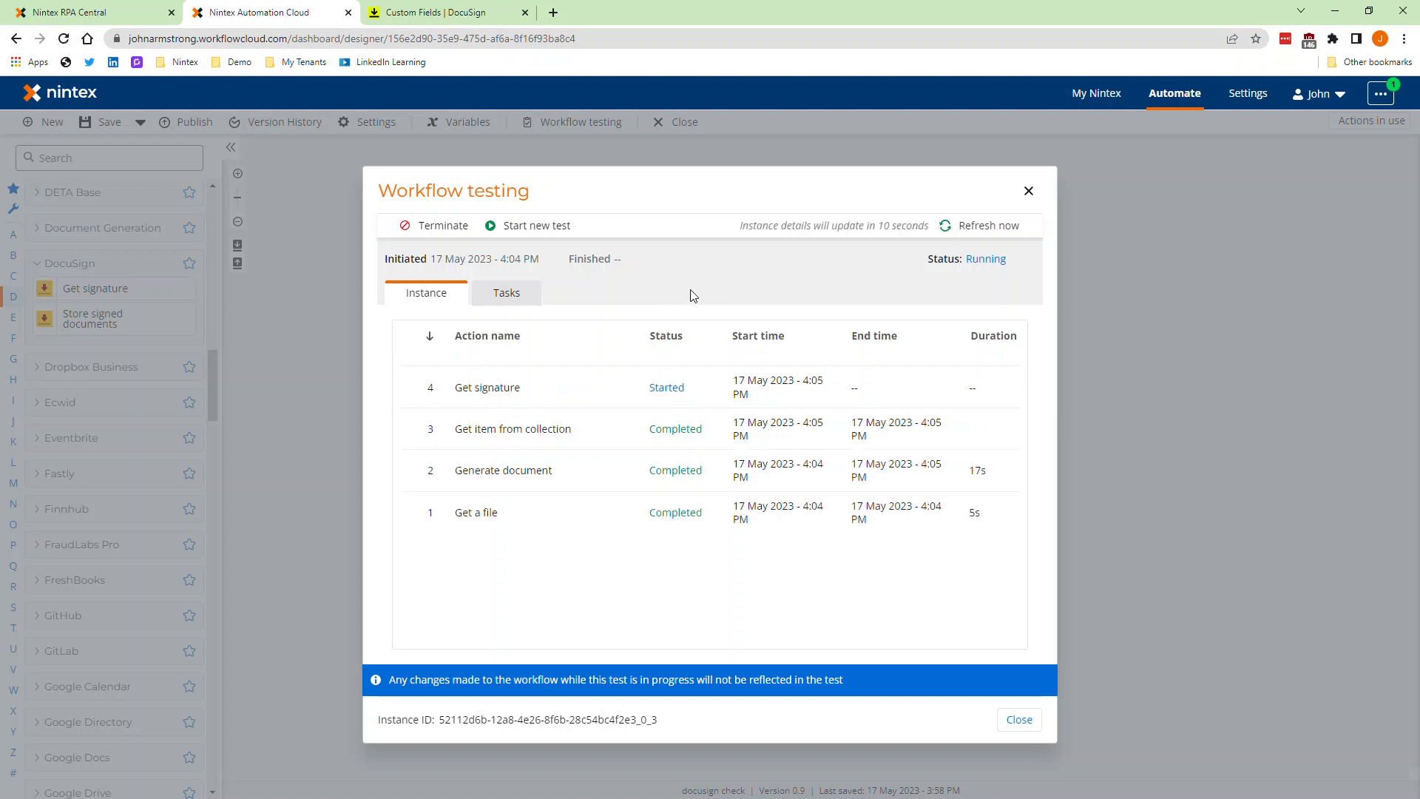
Step: Check the progress of the Generate document, Get item from collection and Get signature actions in the test instance
drag(456, 471, 735, 477)
click(713, 453)
drag(651, 428, 646, 388)
click(704, 401)
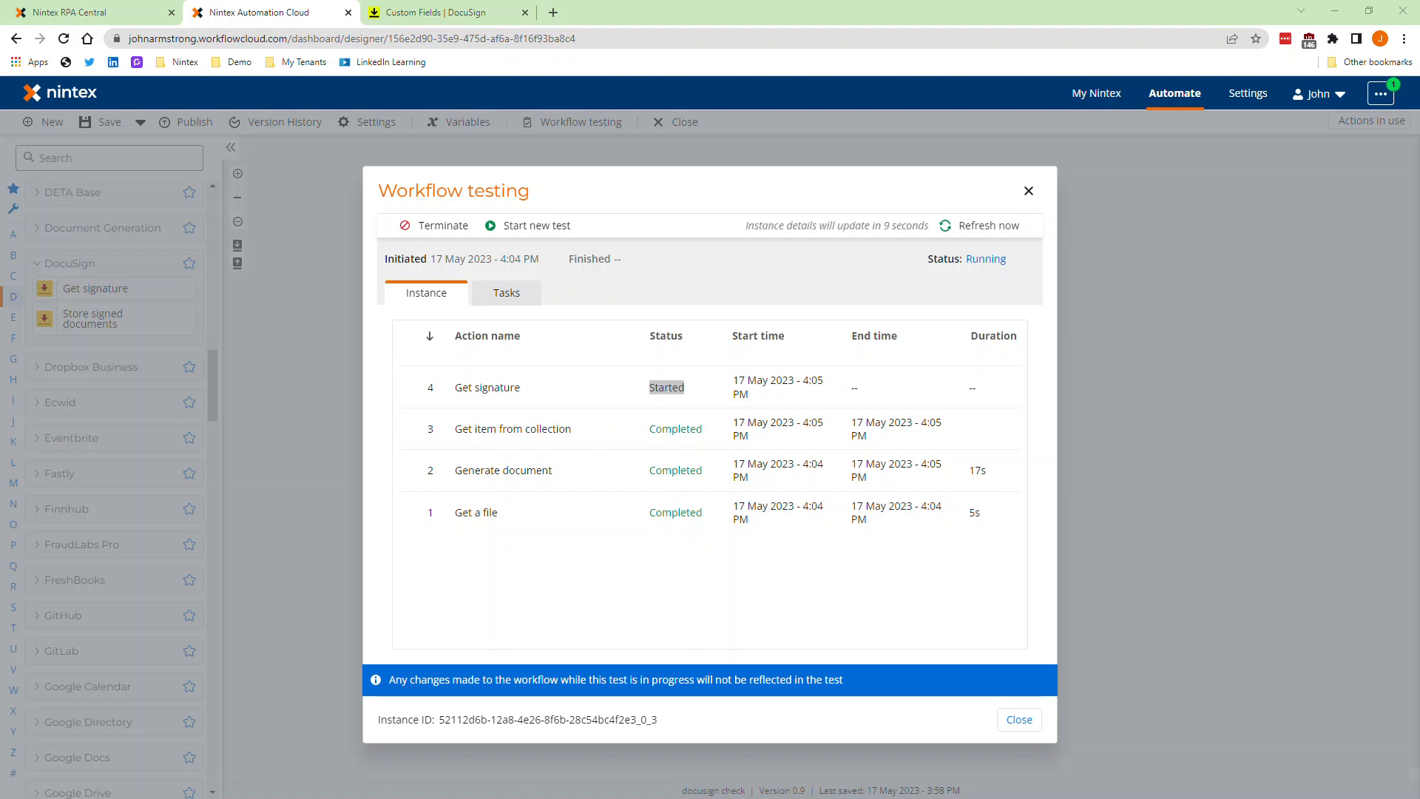
Step: Open the document for review from the DocuSign request e-mail in Outlook, and delete the message
drag(0, 244, 366, 108)
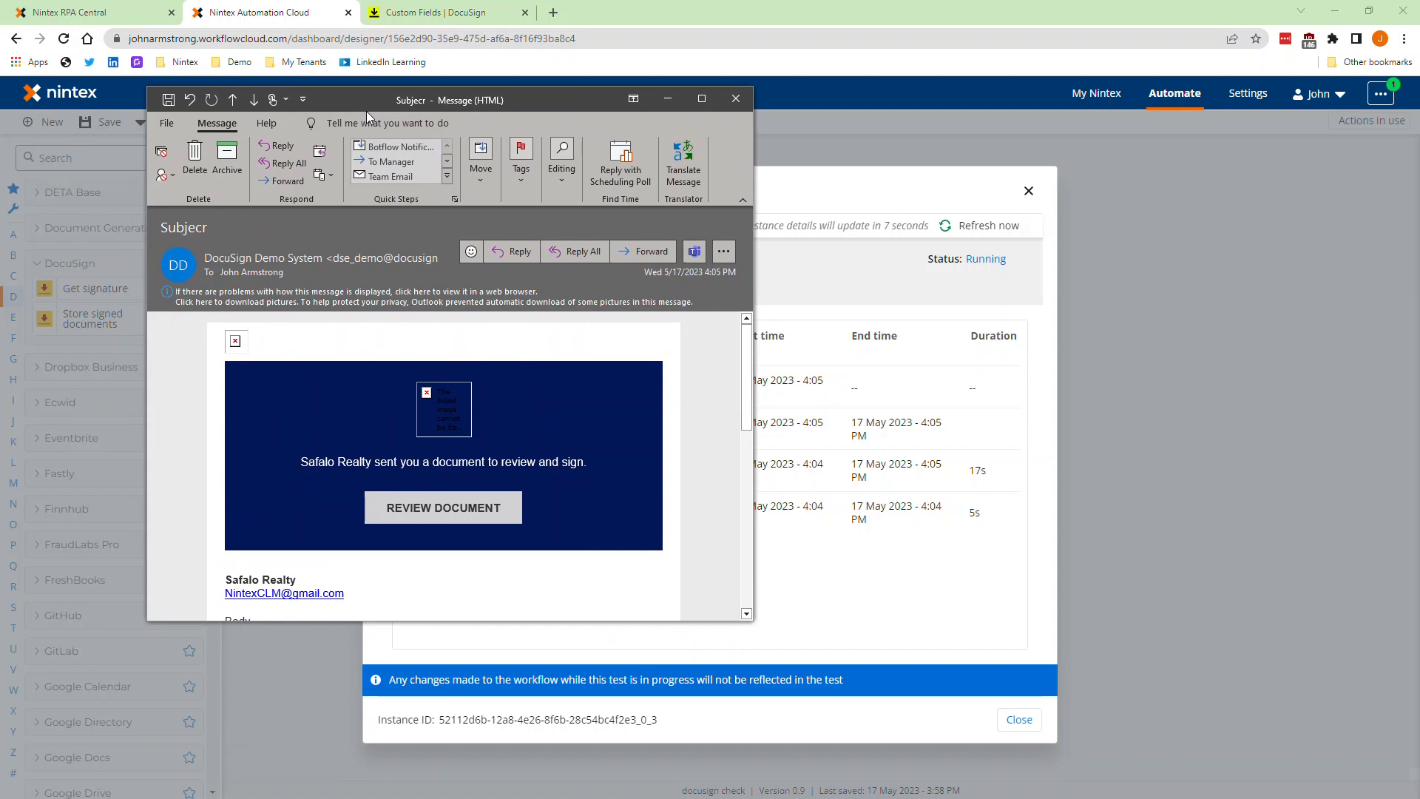
click(447, 514)
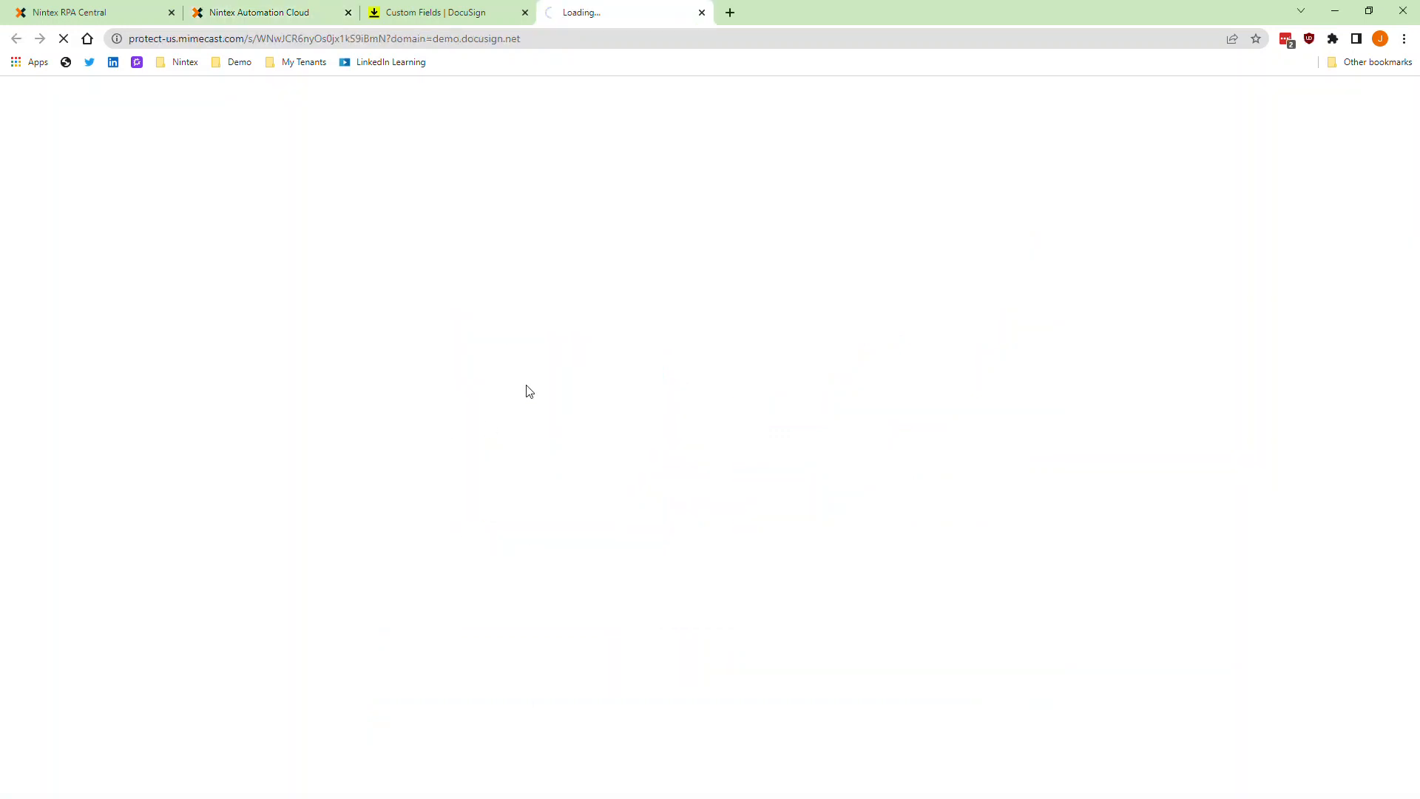
key(alt+Tab)
click(195, 163)
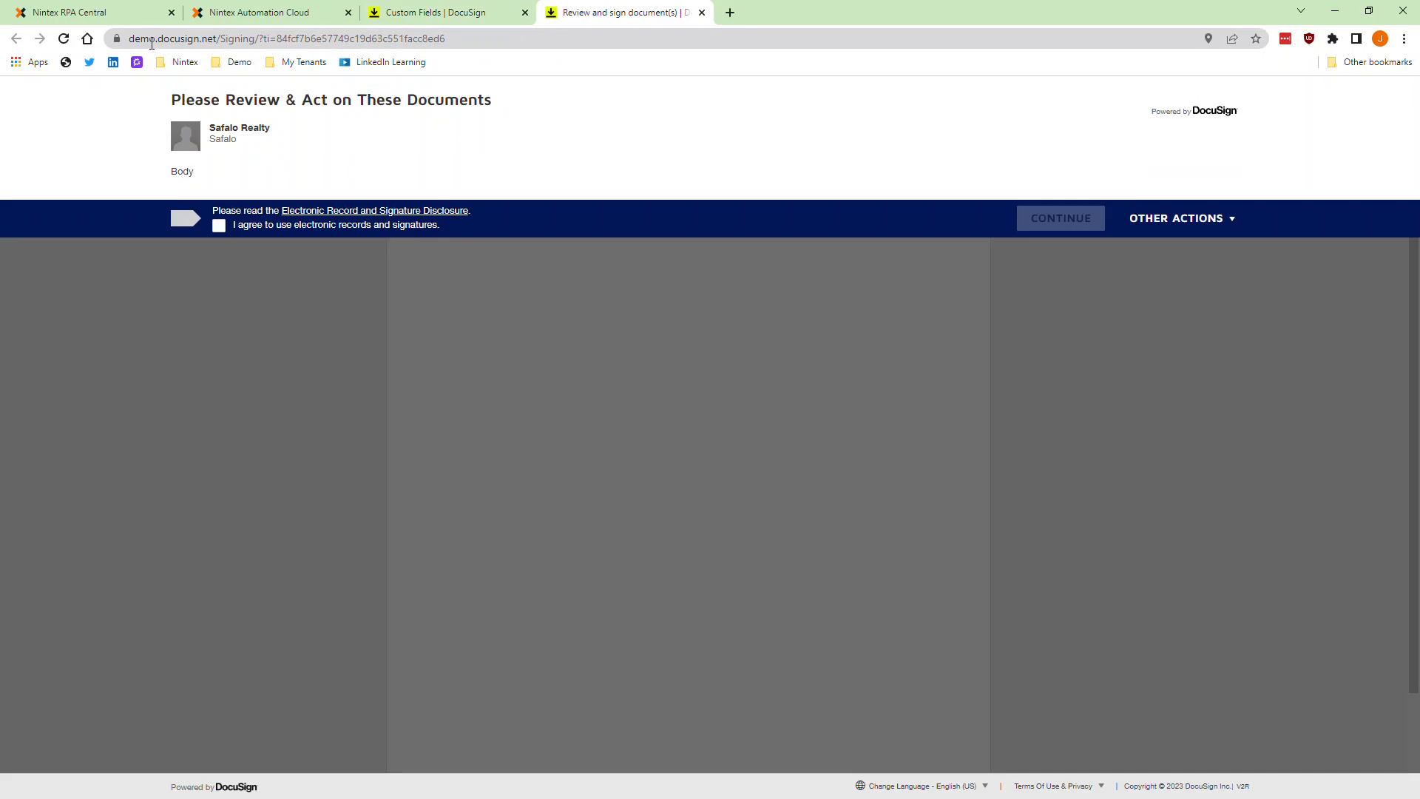
Step: Agree to use electronic records and signatures, and continue to the Employee Signature field in the letter
click(219, 232)
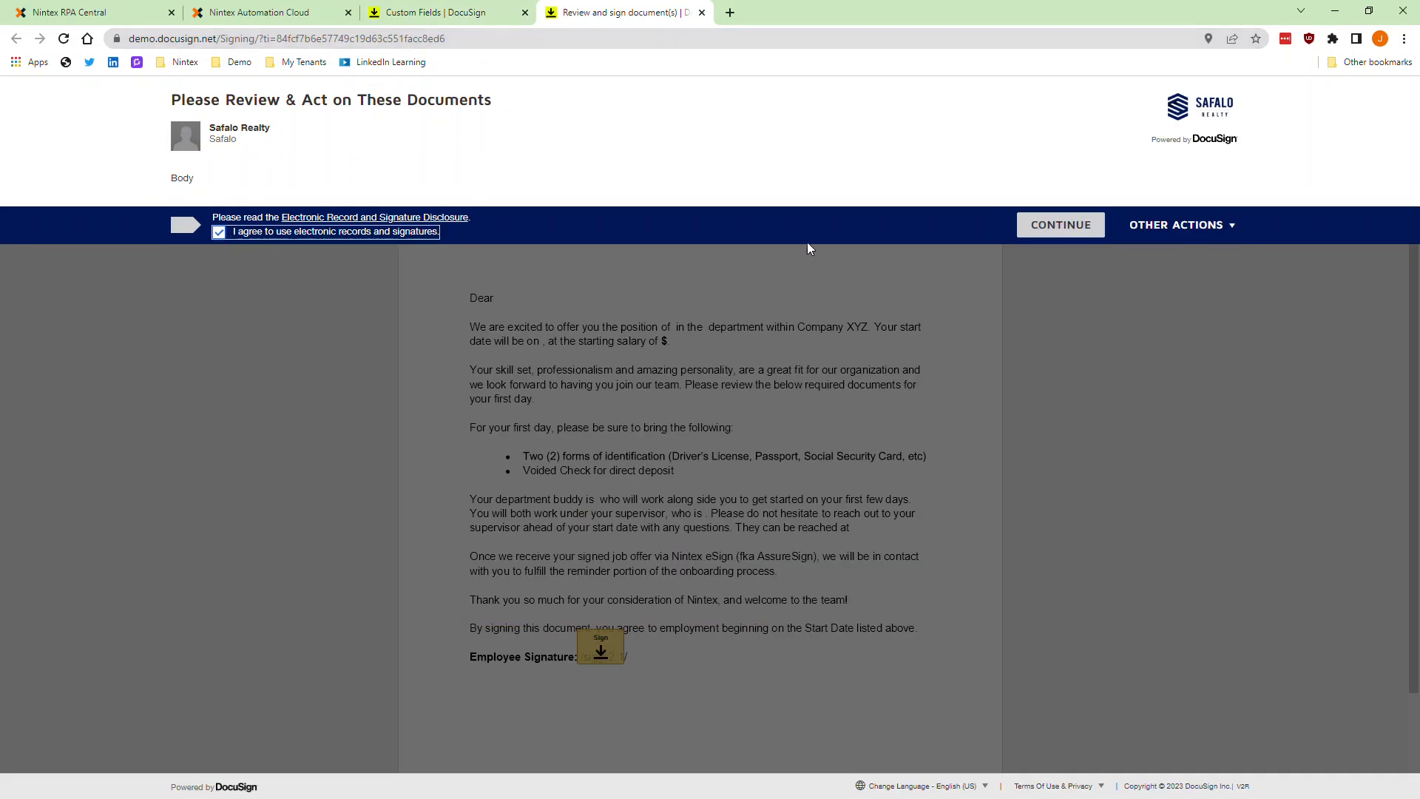
click(1062, 226)
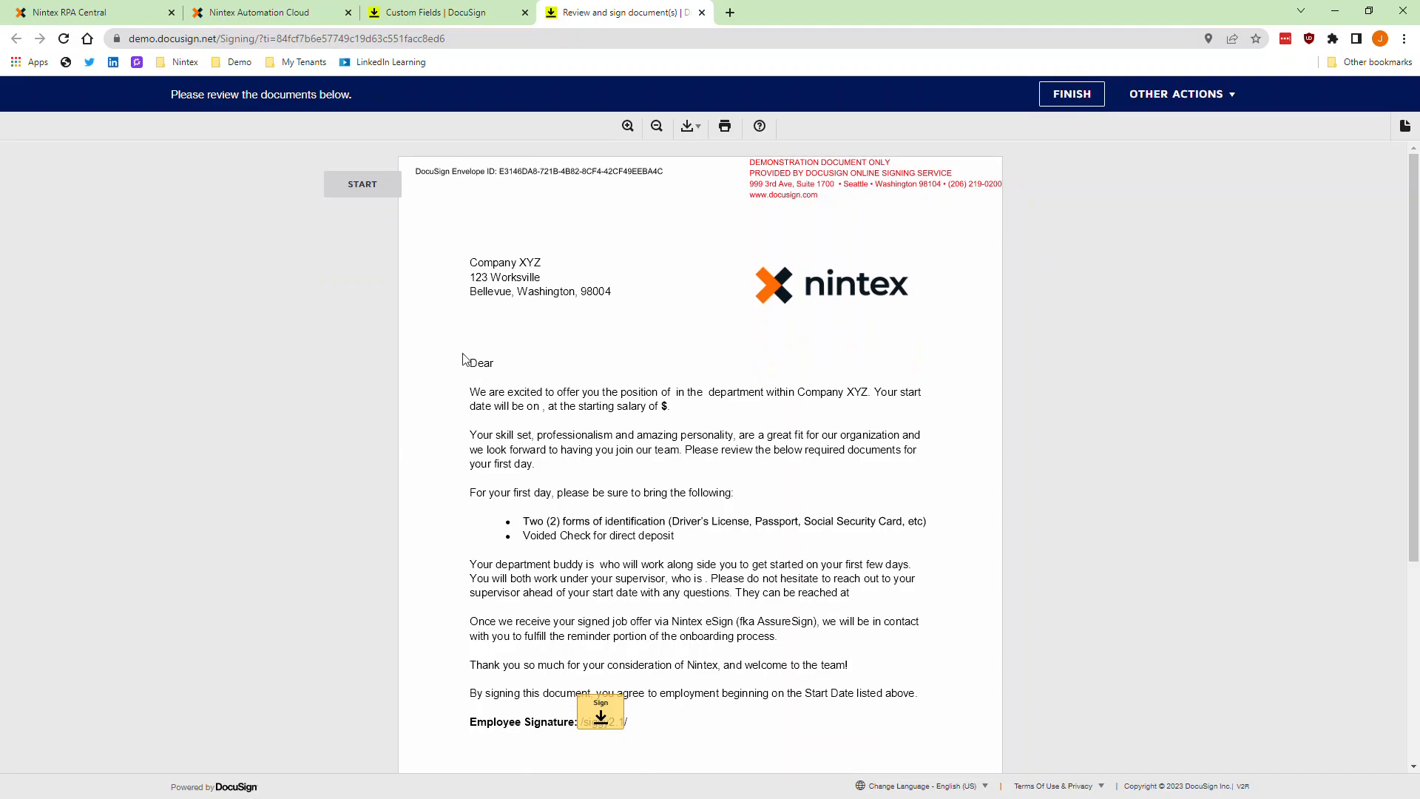
scroll(562, 606, down, 3)
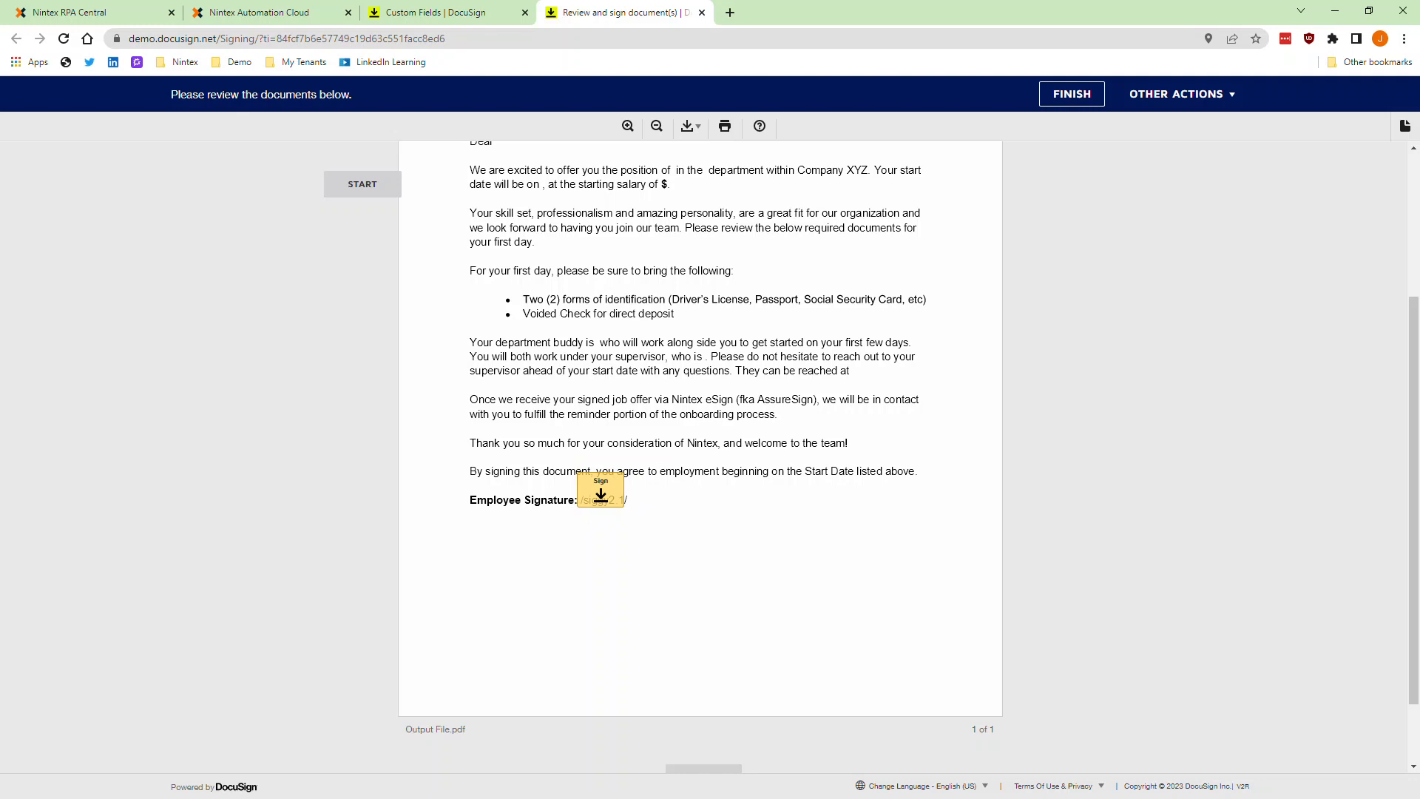
Step: Switch to Word, change the font color of the /siggy2.1/ tag beside Employee Signature, and return to the DocuSign document
key(alt+Tab)
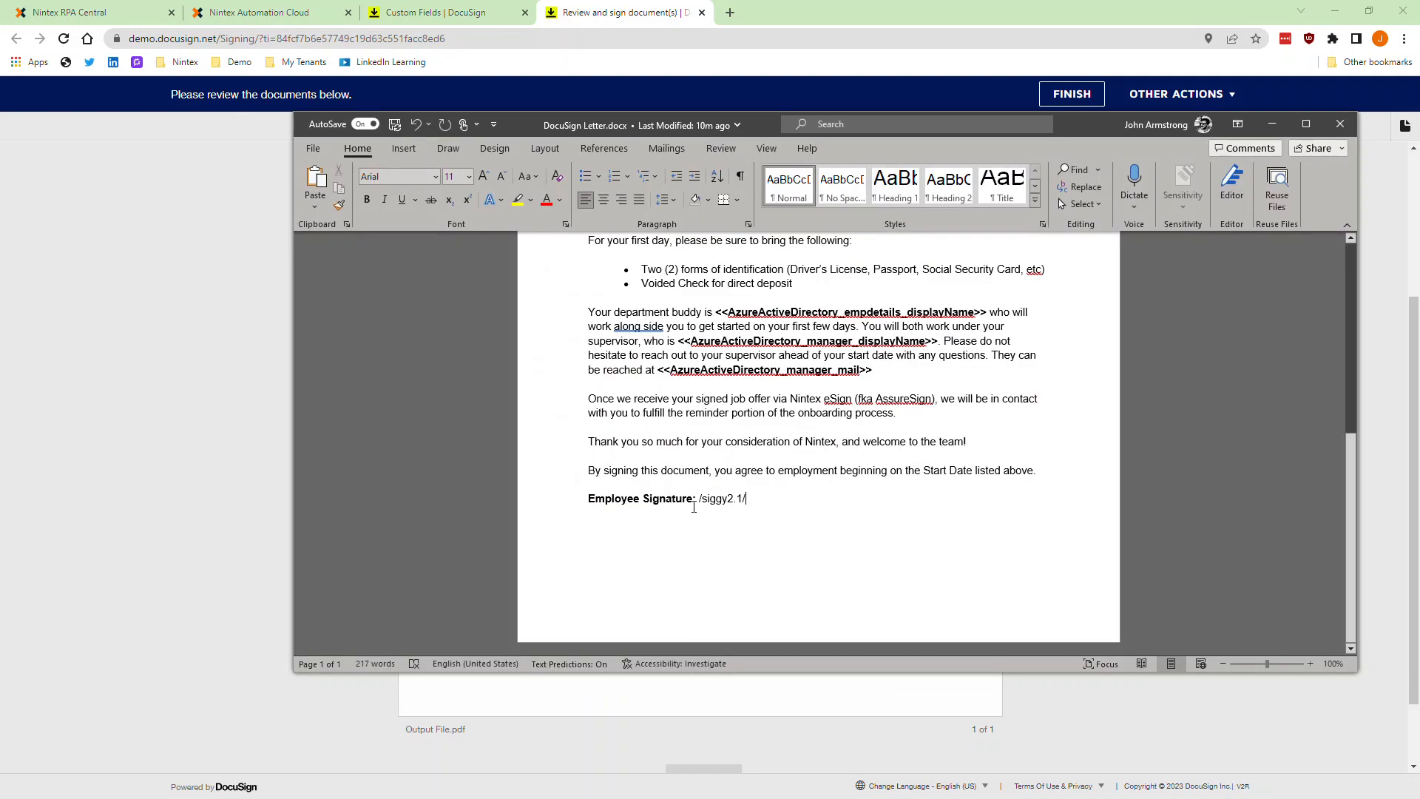
drag(700, 499, 777, 539)
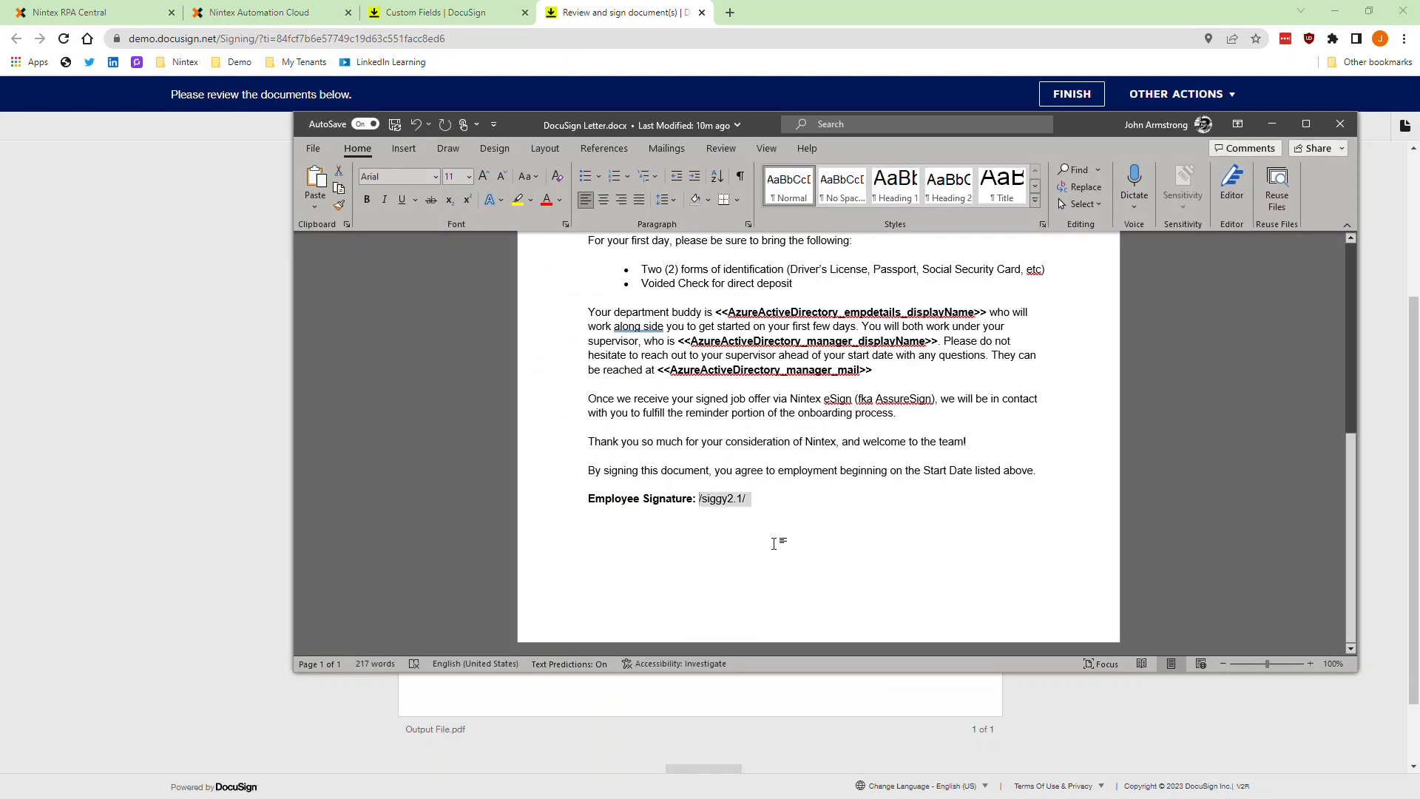
click(559, 200)
click(547, 265)
click(761, 491)
click(627, 23)
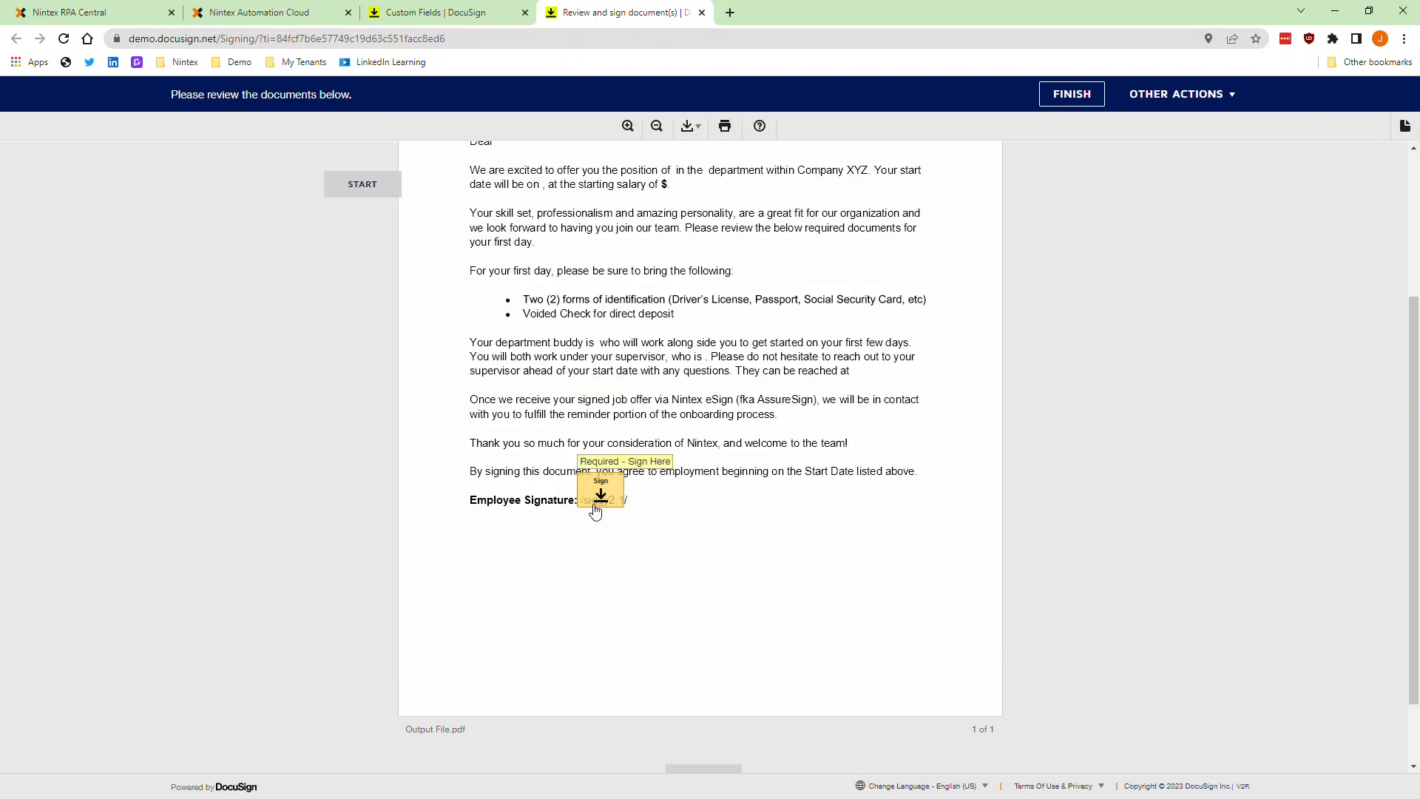
Step: Sign the letter's Employee Signature field by adopting the suggested signature style
click(601, 494)
click(450, 475)
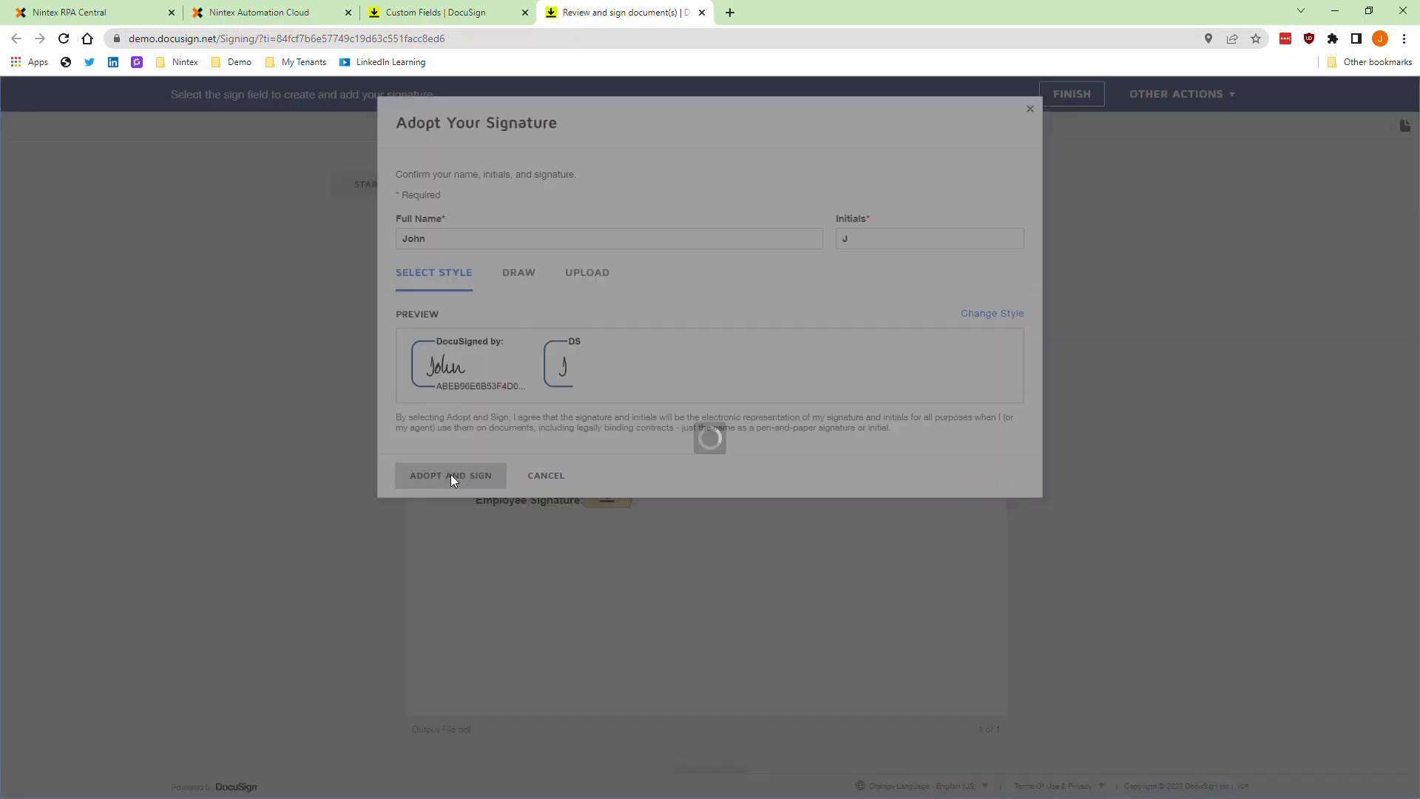